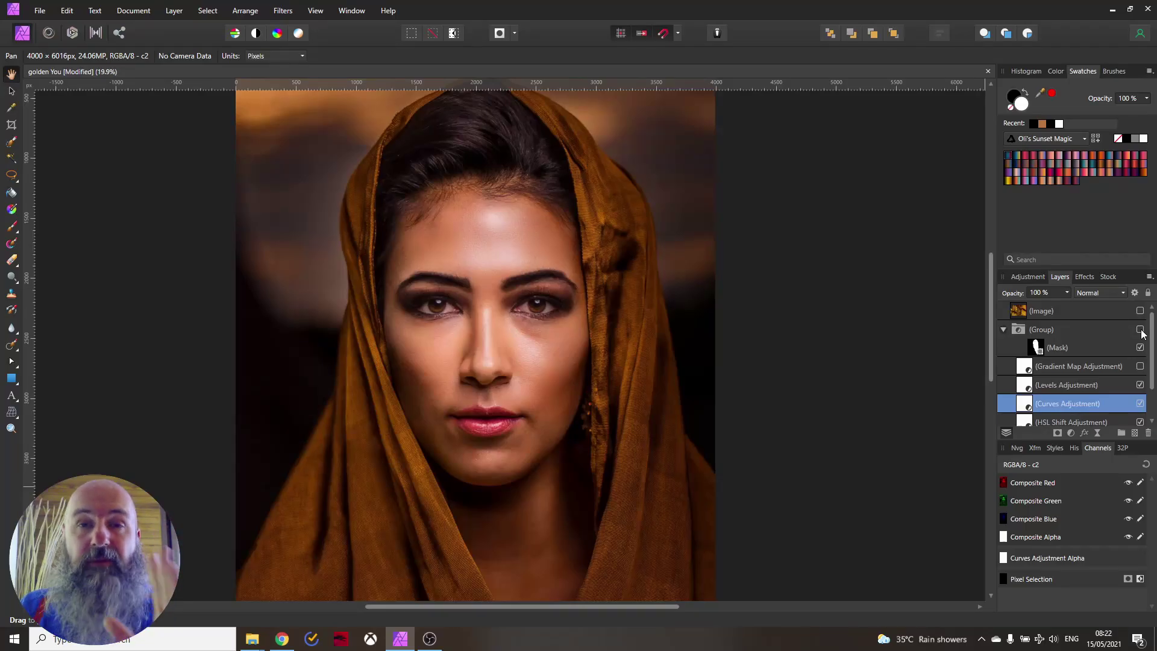
Show the finished chrome group and the gold Gradient Map adjustment on the example portrait
click(1140, 329)
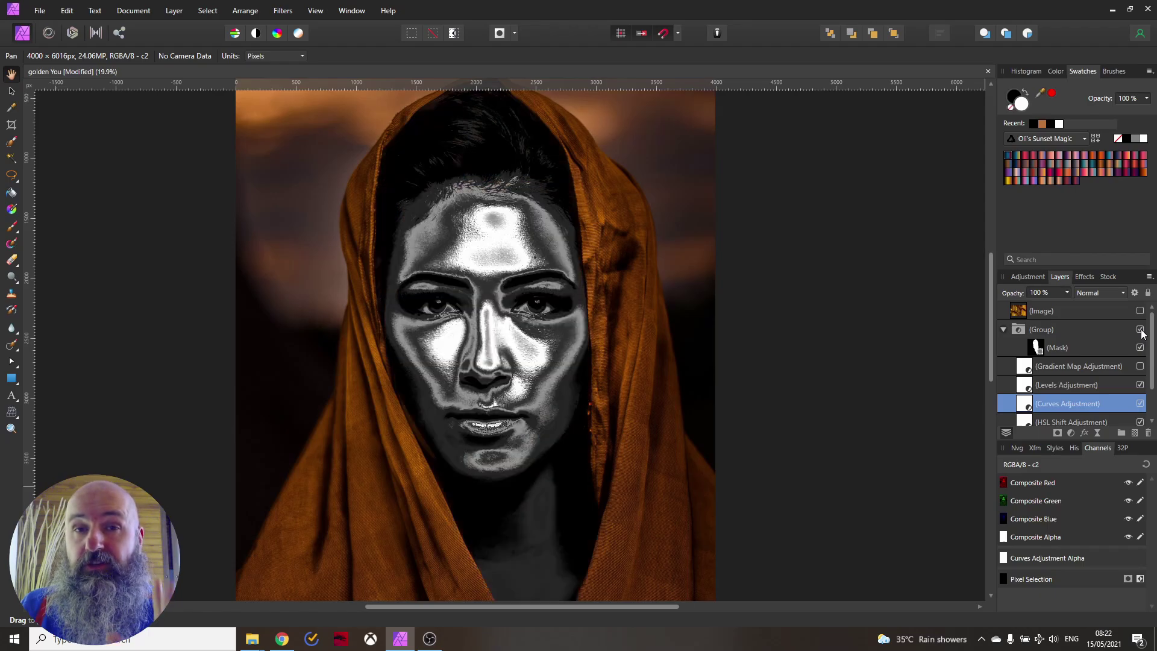
click(1140, 367)
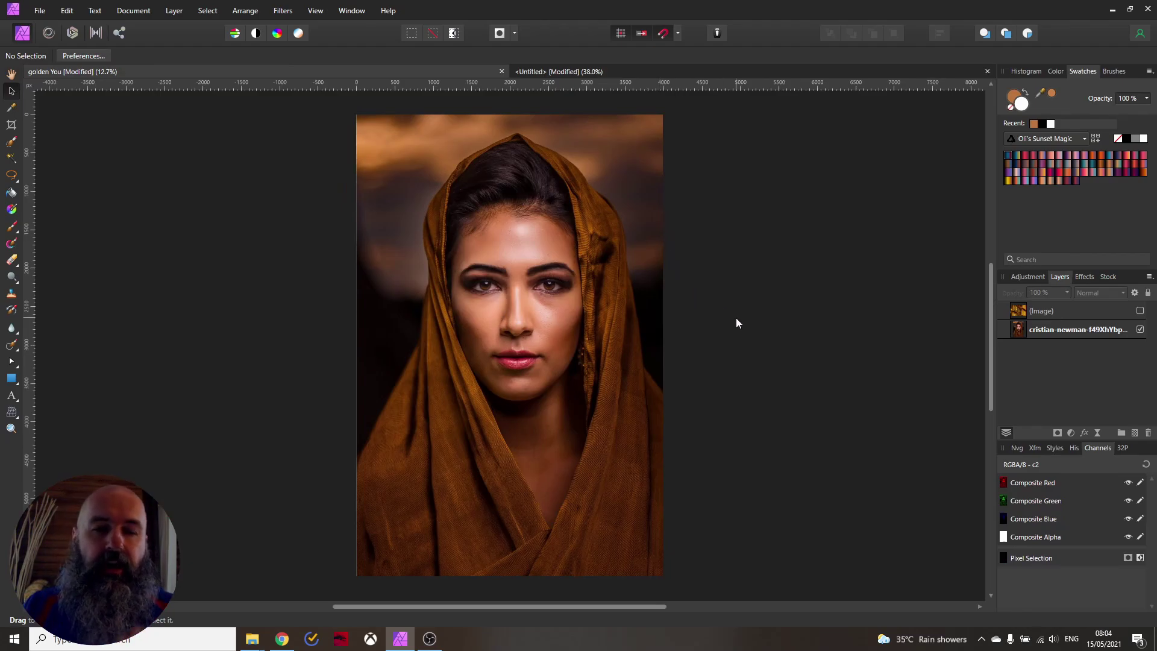
Add an HSL adjustment to the portrait layer with Saturation Shift at -100%
click(1018, 329)
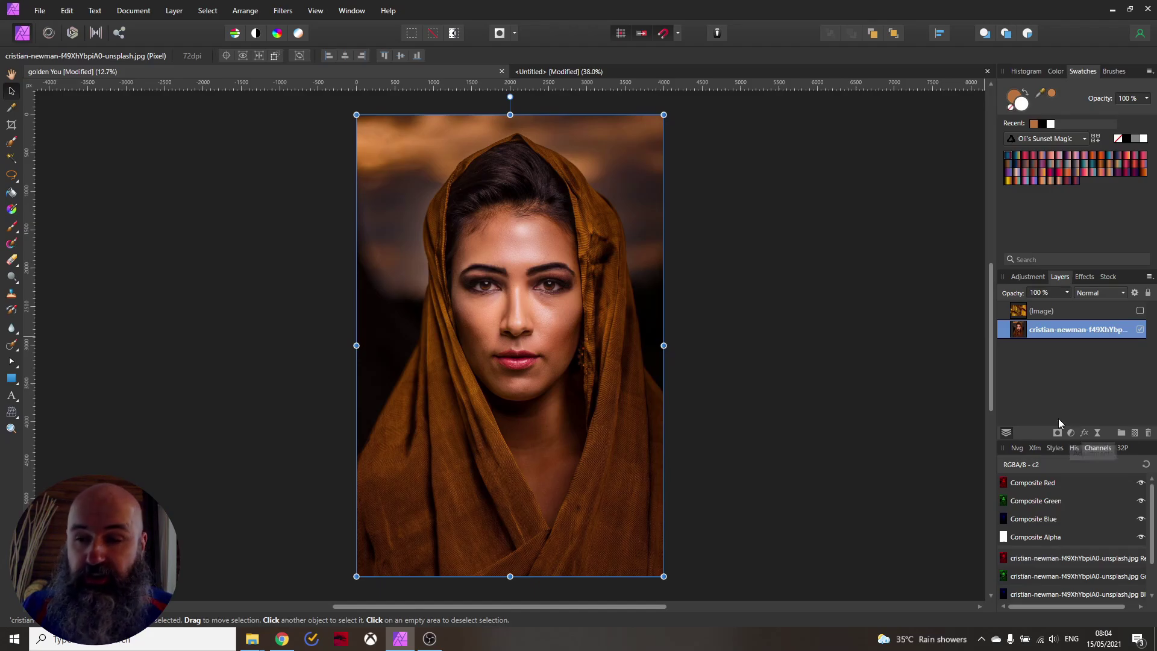
click(1072, 433)
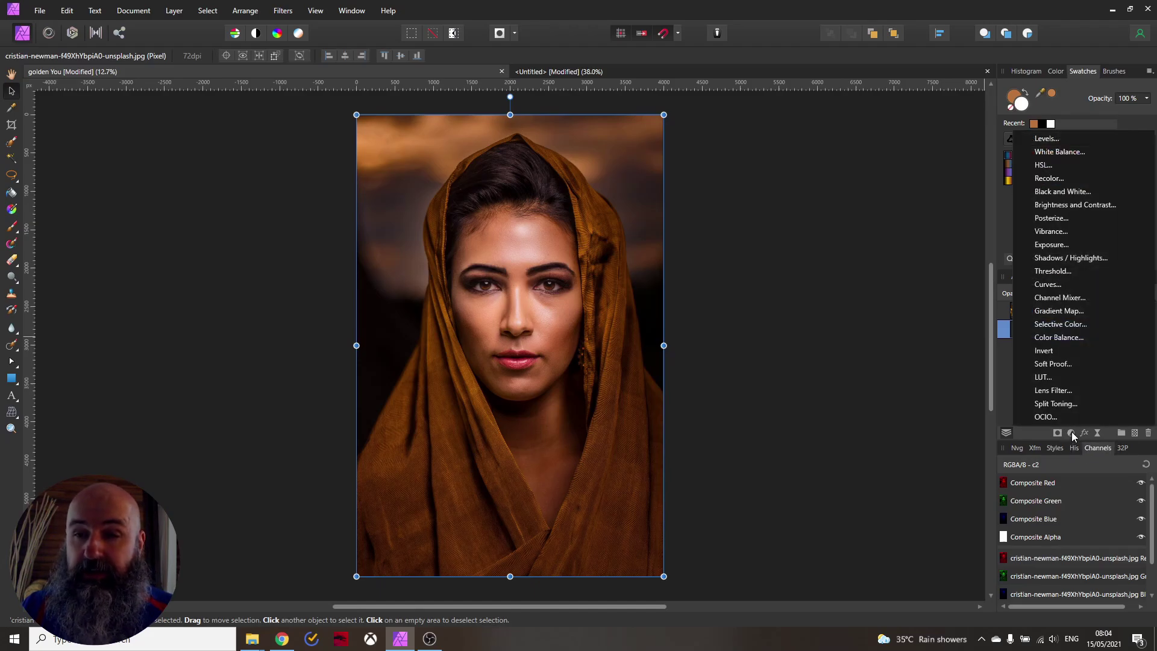
click(1052, 164)
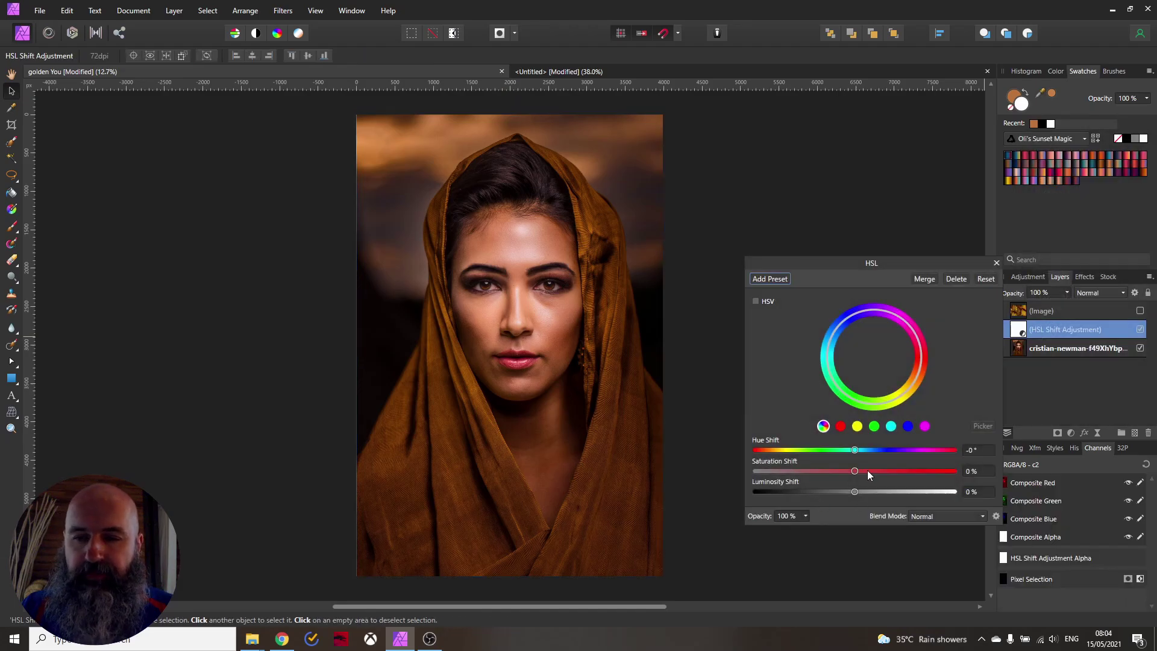
drag(855, 471, 730, 467)
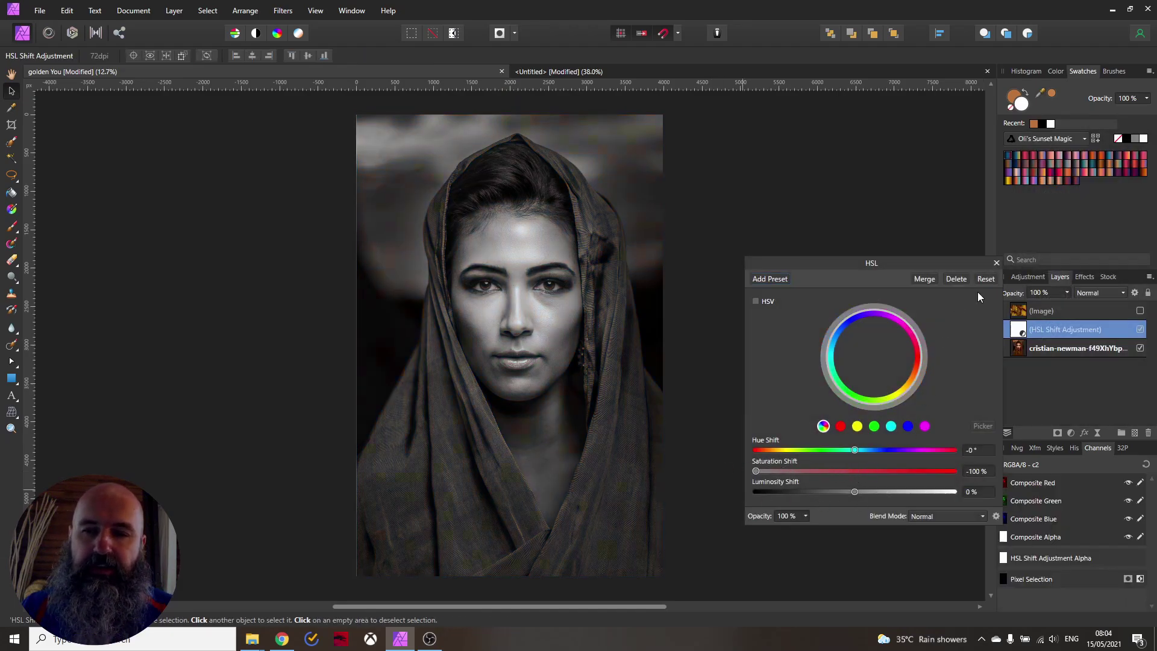
click(995, 264)
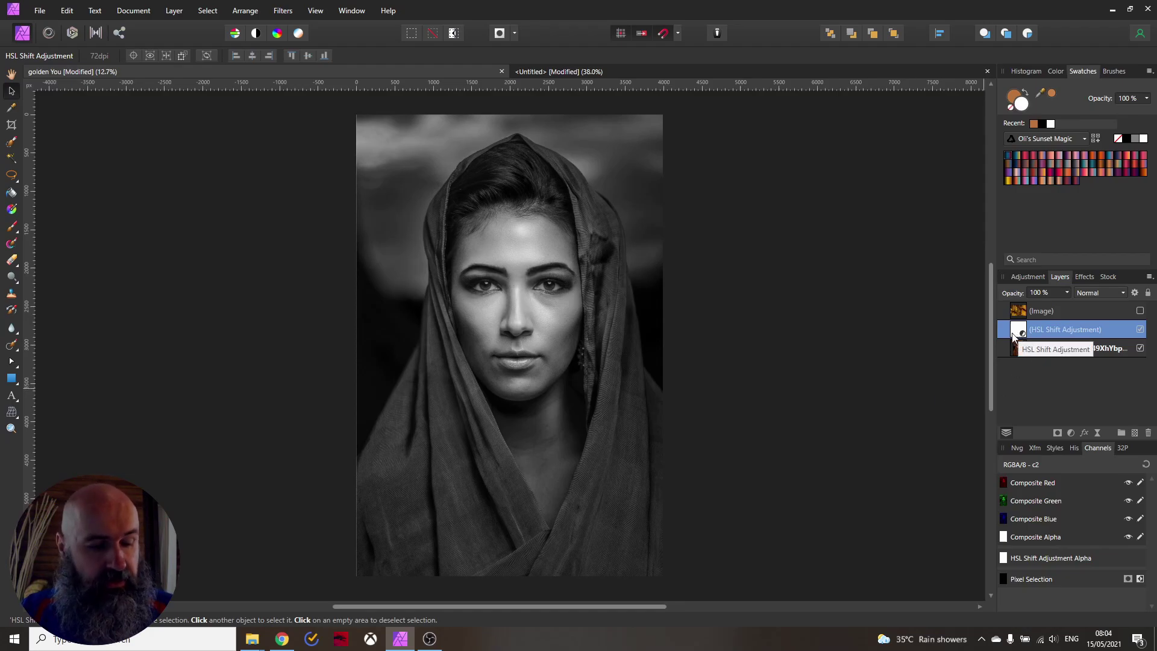
Group the HSL Shift adjustment with Ctrl+G and expand the new group
key(ctrl+g)
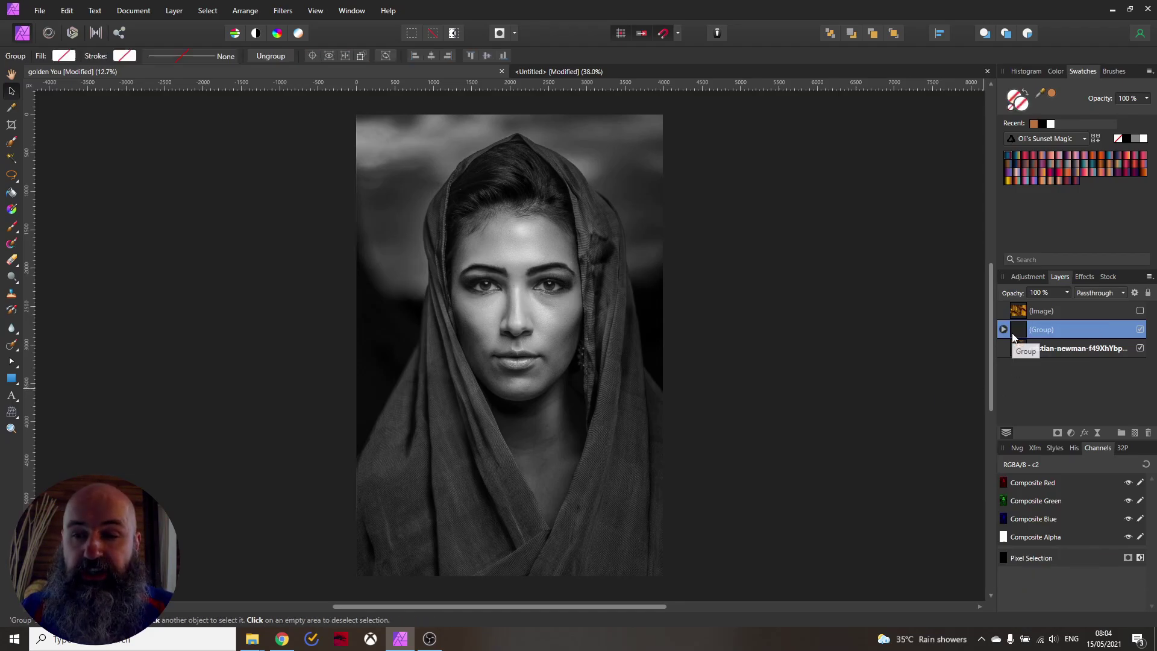
click(1003, 329)
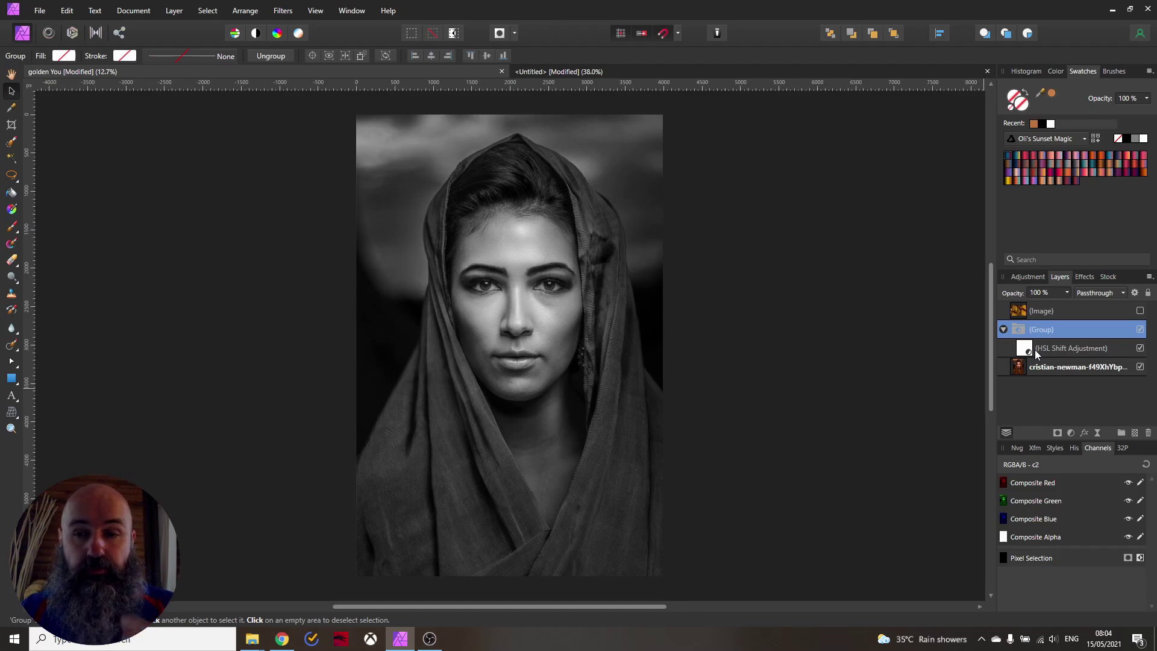
Add a Curves adjustment and bend it with highlight, midtone and shadow points
click(1072, 433)
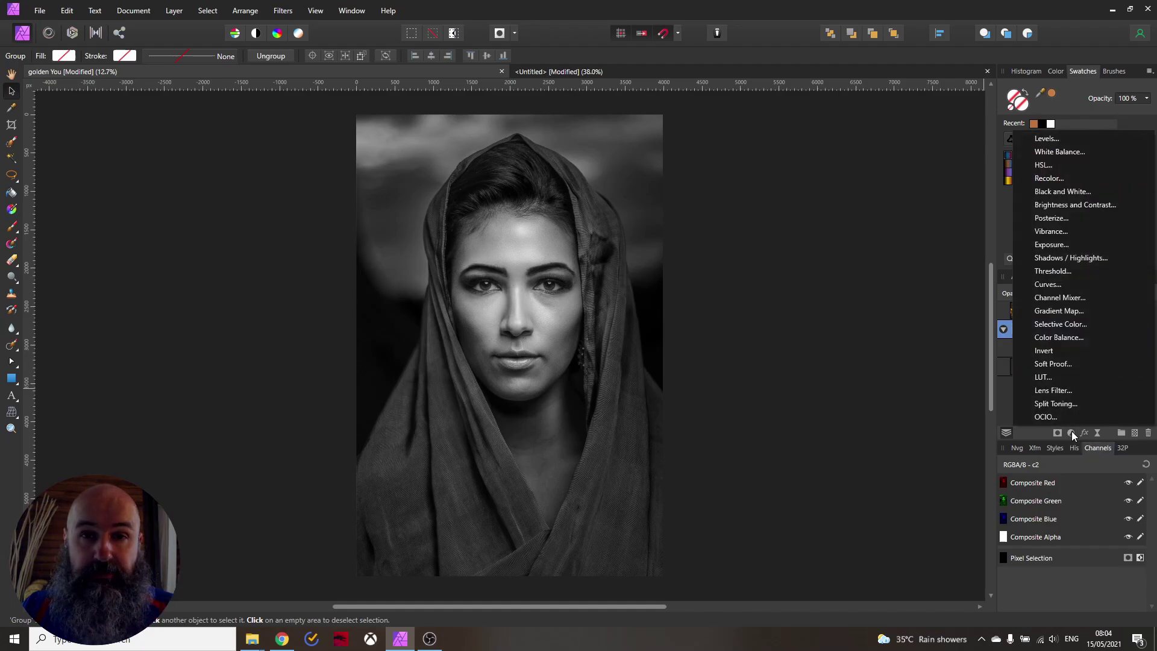
click(1069, 284)
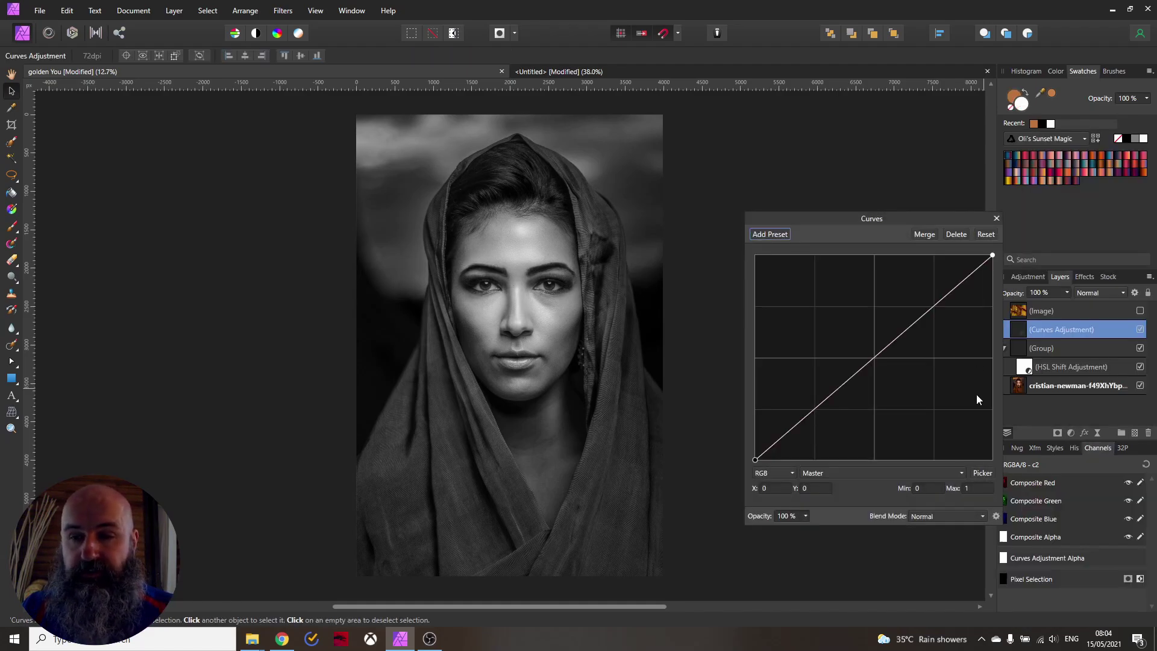
drag(891, 218, 817, 229)
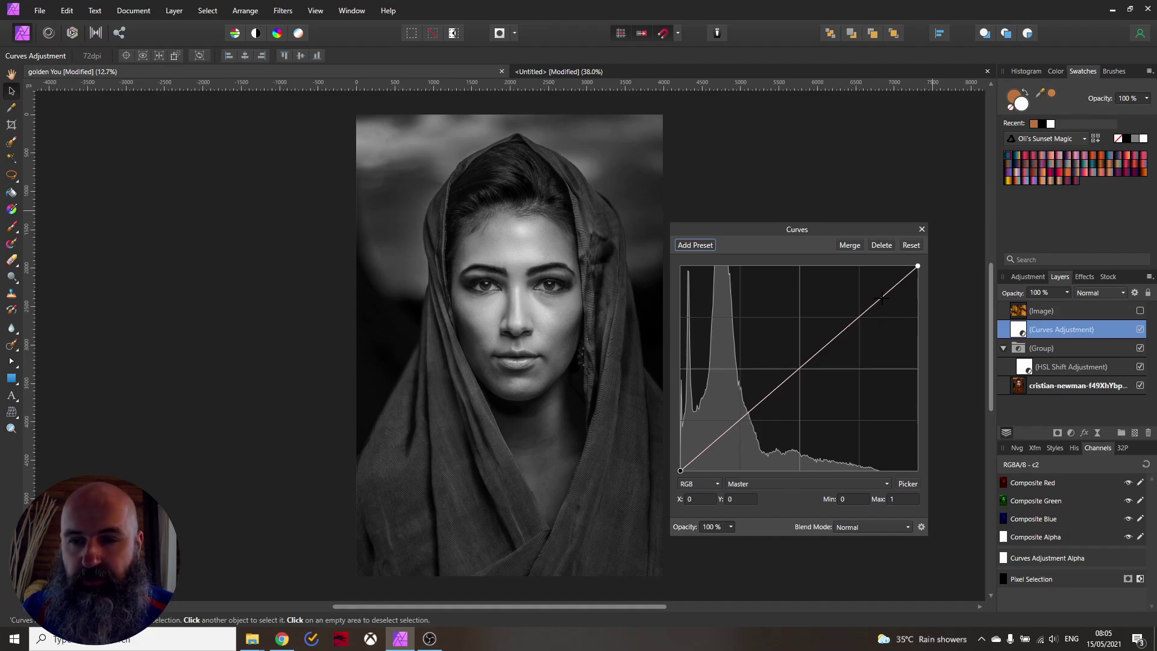
drag(882, 299, 845, 317)
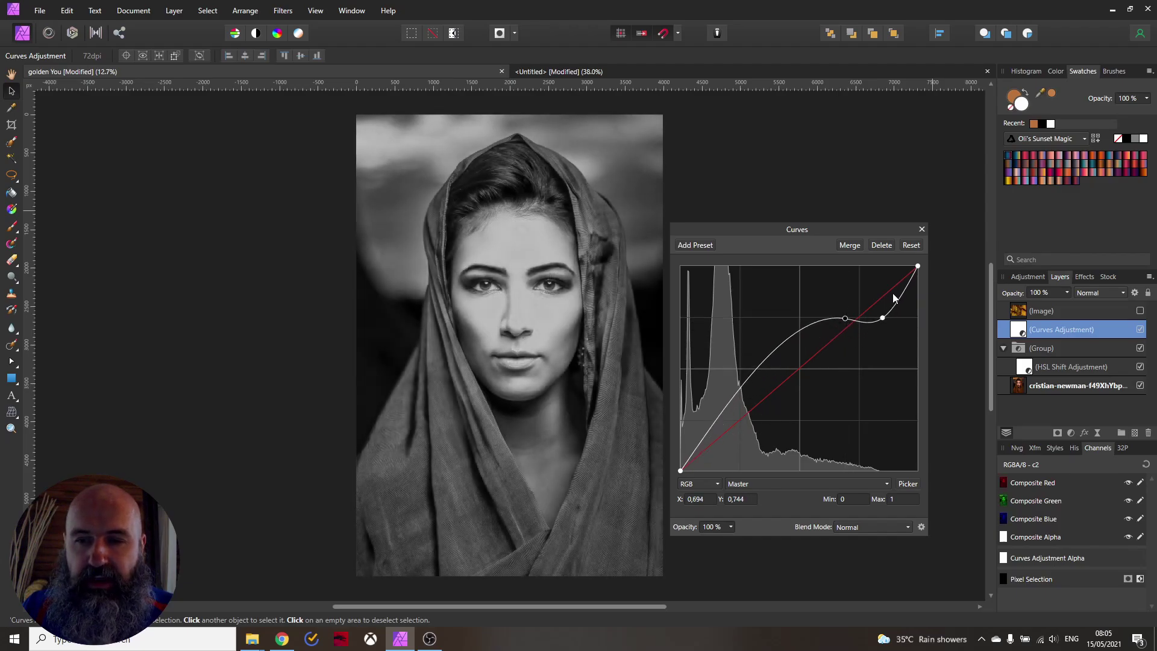
drag(796, 334, 735, 413)
click(745, 448)
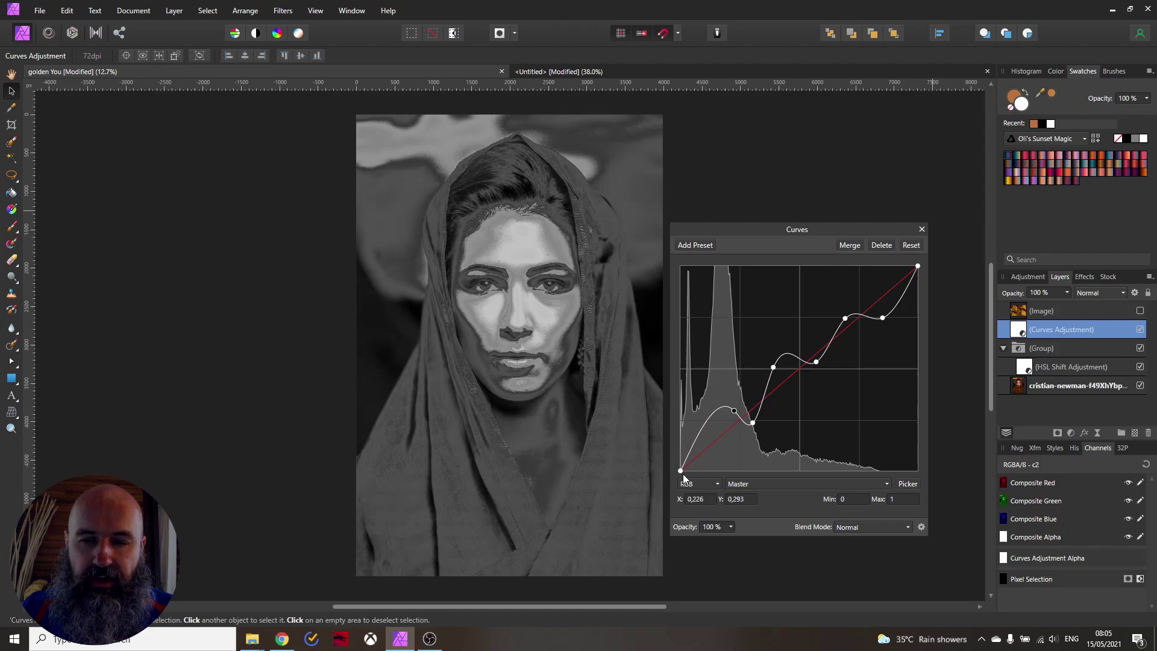
drag(682, 471, 717, 481)
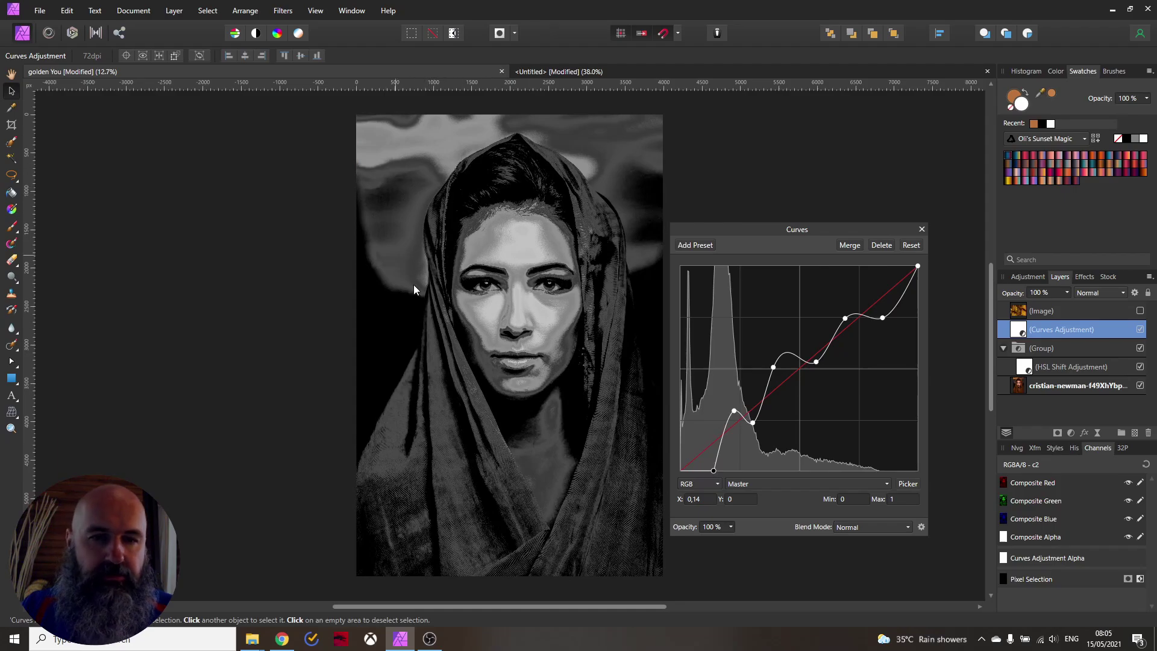
Refine the curve into a steep wave, with a midtone point at X 0.427, Y 0.502
drag(752, 422, 763, 422)
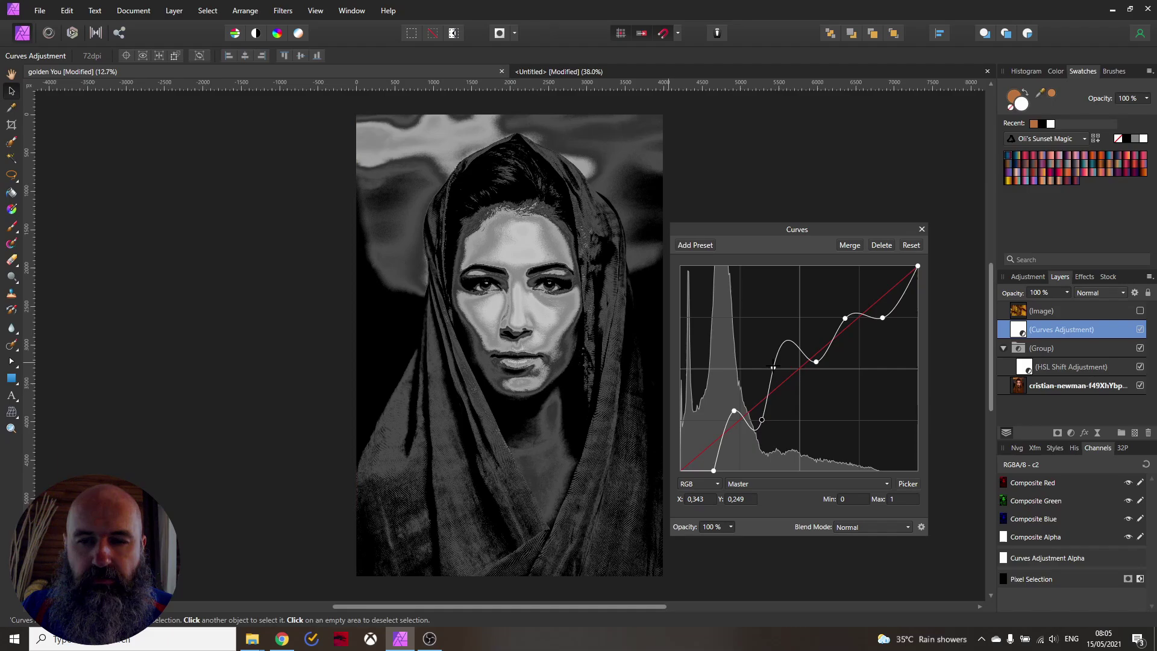
drag(773, 367, 834, 374)
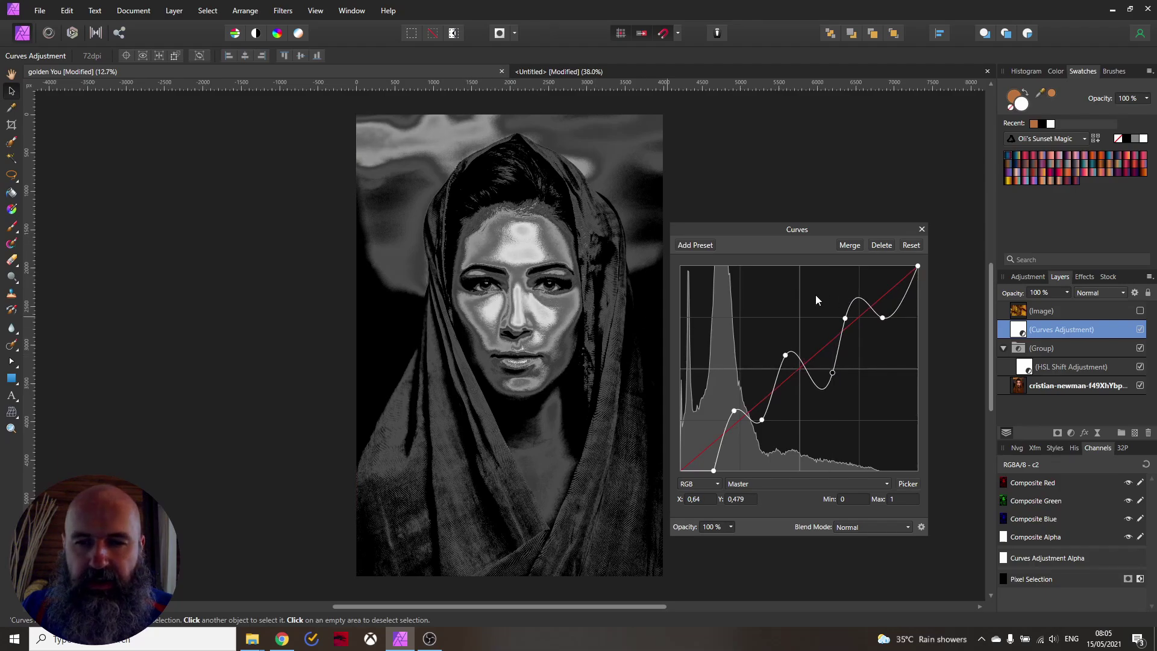
drag(845, 318, 887, 323)
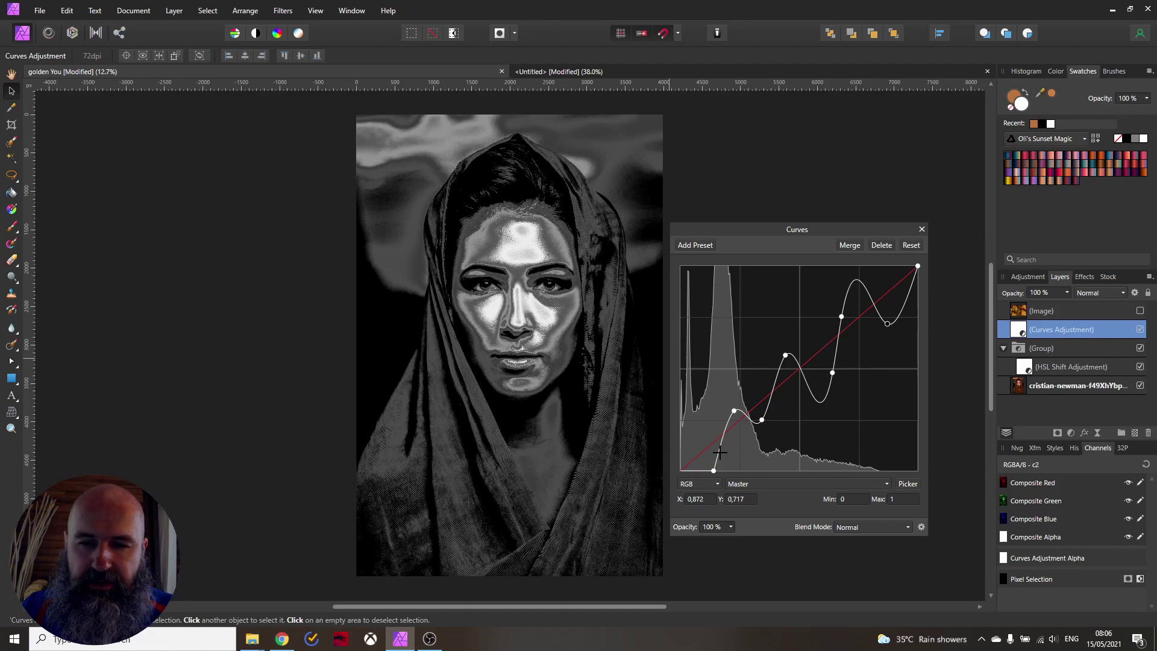
mouse_move(713, 470)
mouse_down()
mouse_move(685, 470)
mouse_move(707, 474)
mouse_up()
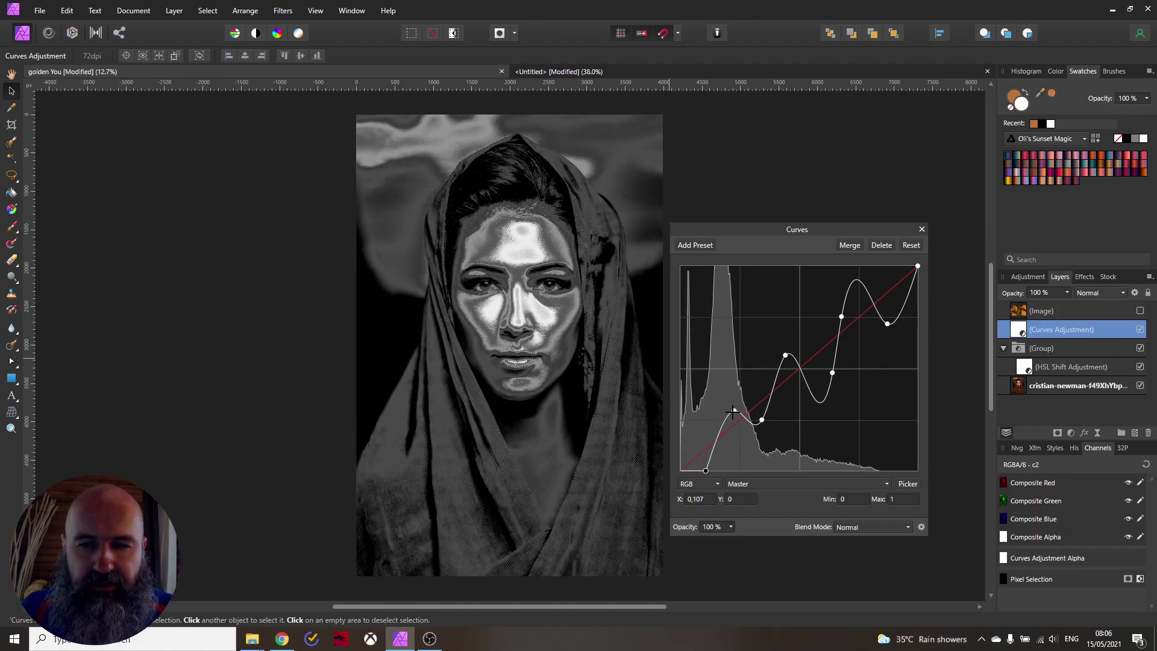
drag(734, 410, 740, 426)
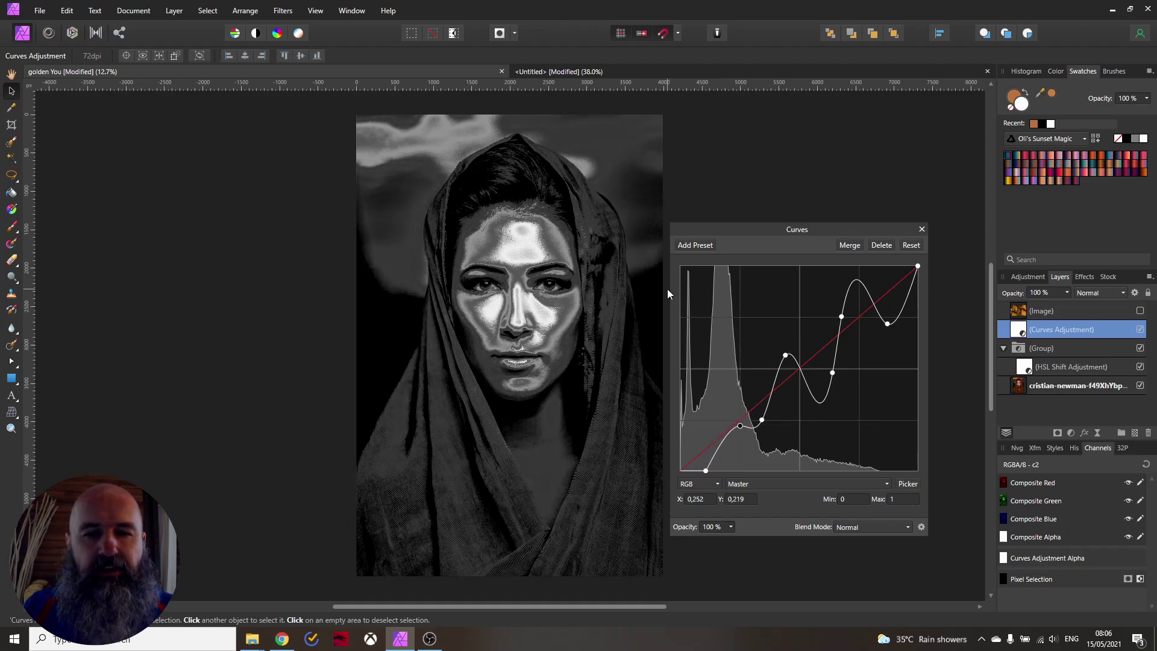
click(922, 229)
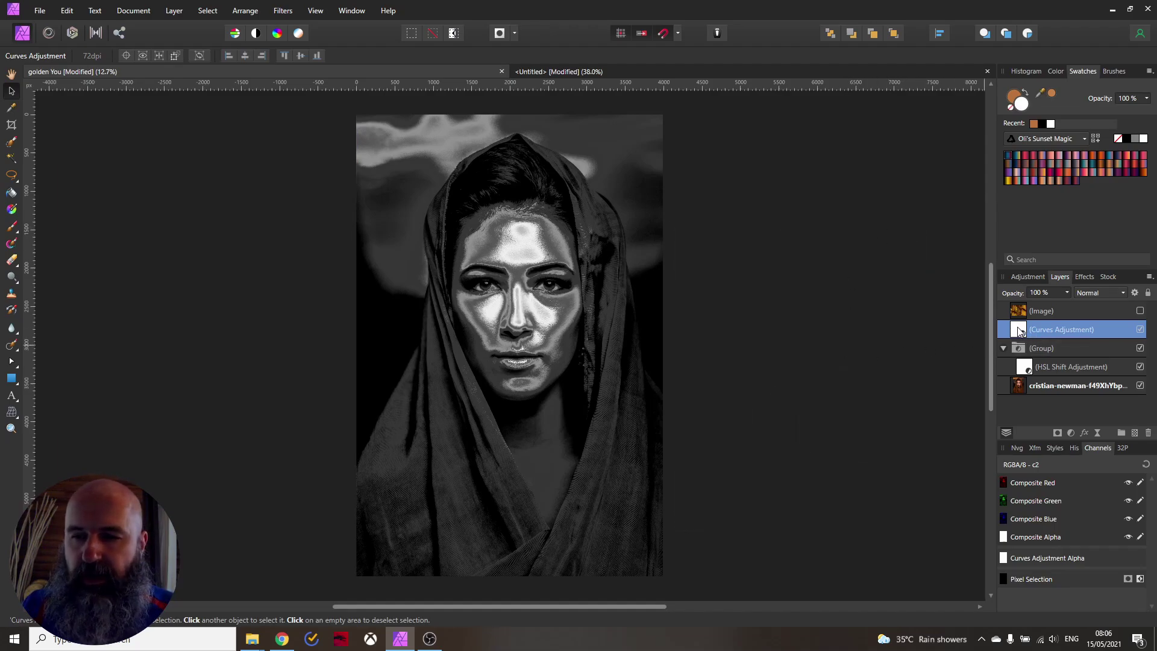
Move the Curves adjustment into the group above HSL Shift
drag(1020, 331, 1031, 362)
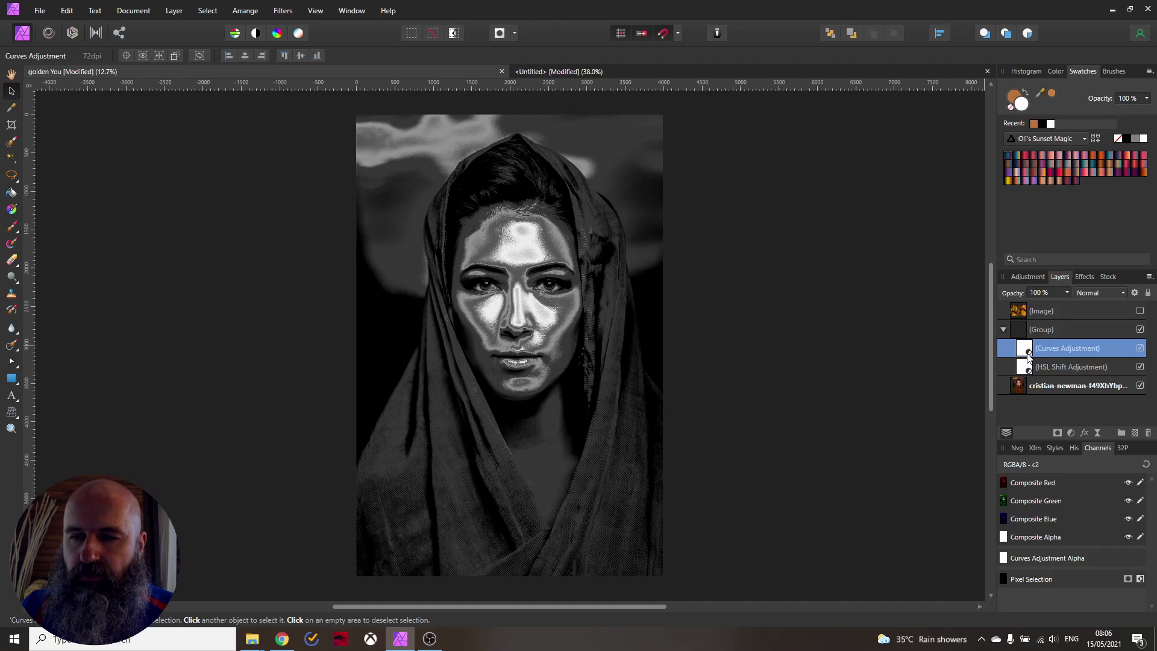
click(1072, 433)
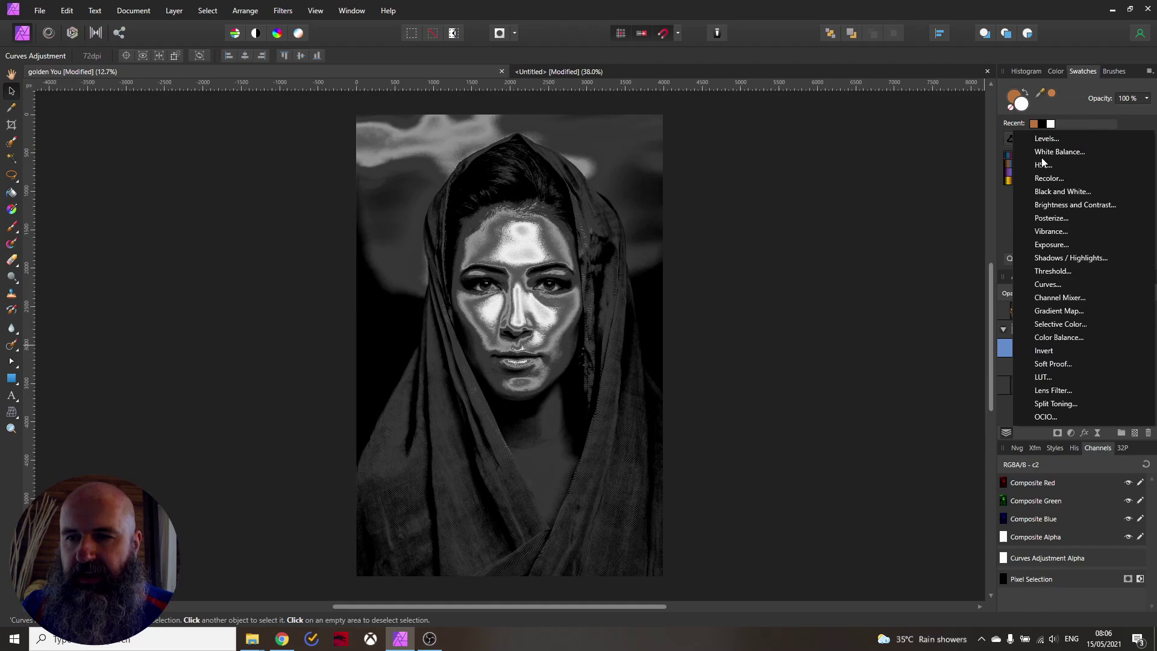
Add a Levels adjustment to the group: black 8%, white 89%, gamma about 1.061
click(1049, 138)
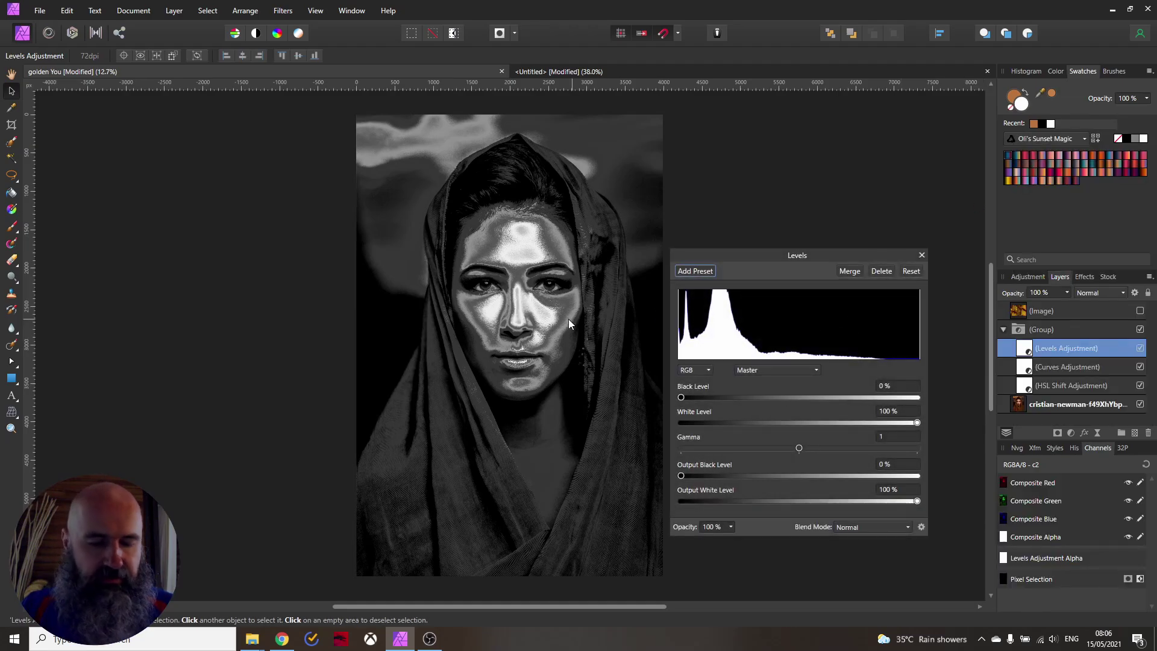
scroll(516, 313, up, 4)
scroll(520, 306, down, 2)
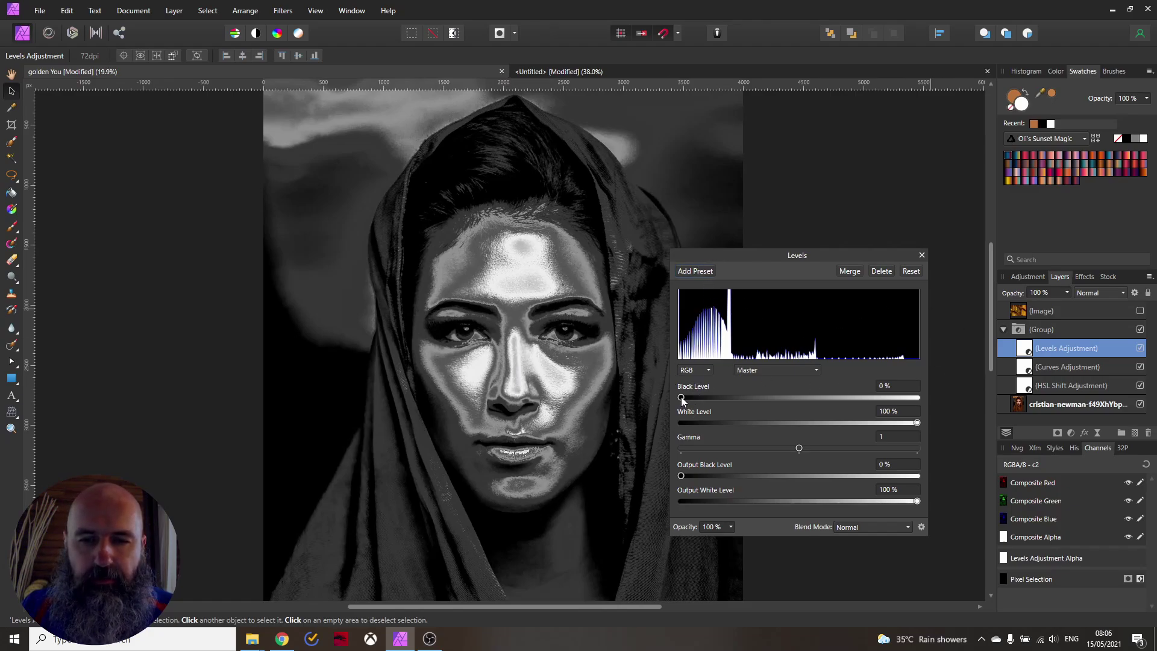
drag(682, 401, 697, 401)
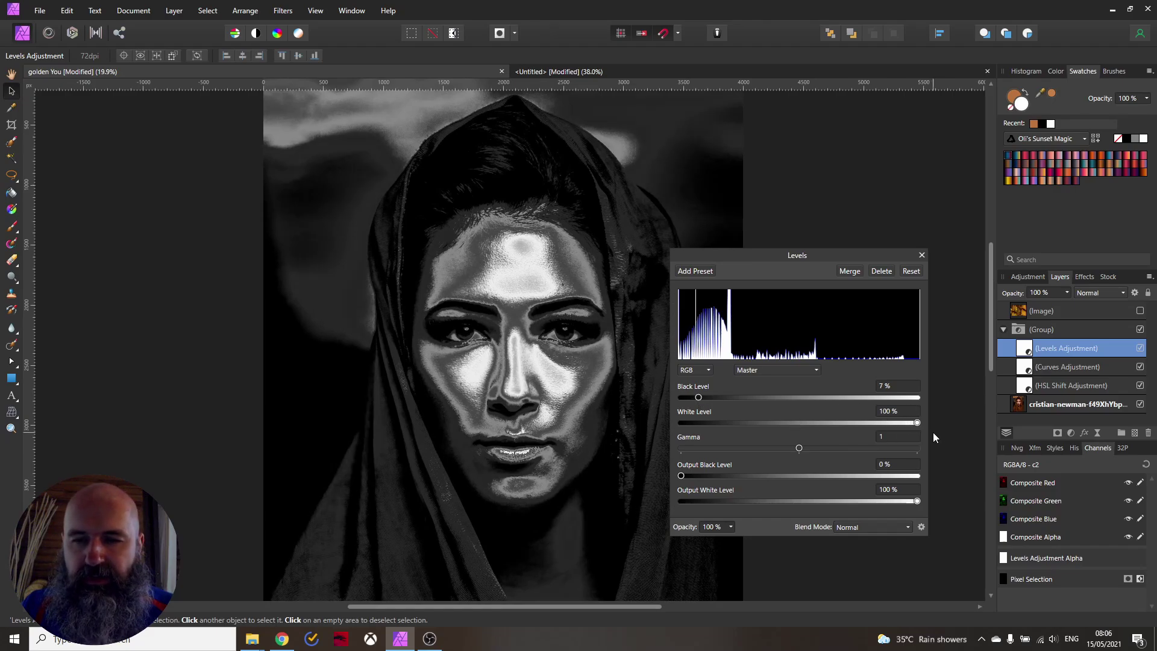
drag(917, 423, 891, 425)
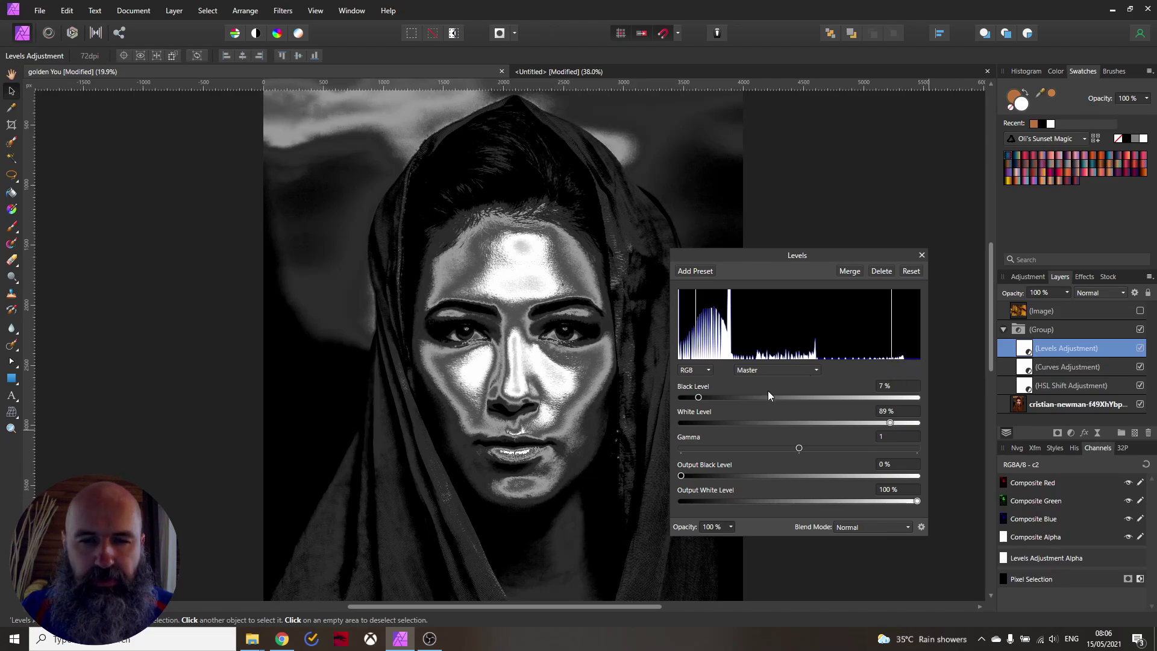
drag(696, 397, 699, 397)
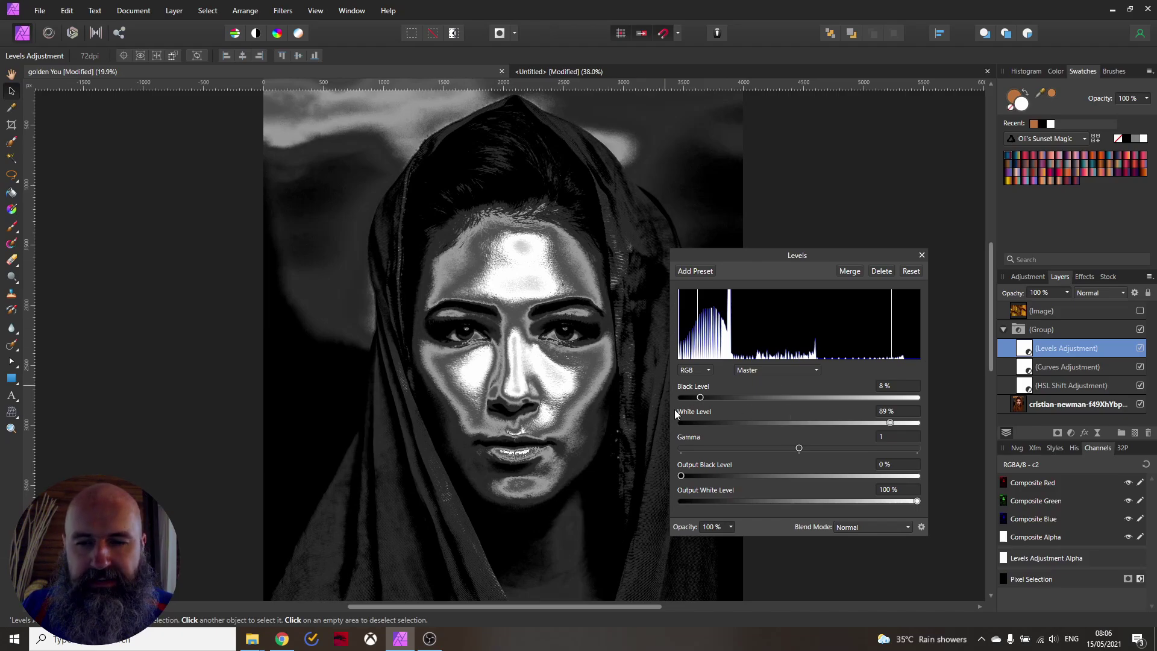
mouse_move(798, 447)
mouse_down()
mouse_move(780, 443)
mouse_move(809, 448)
mouse_up()
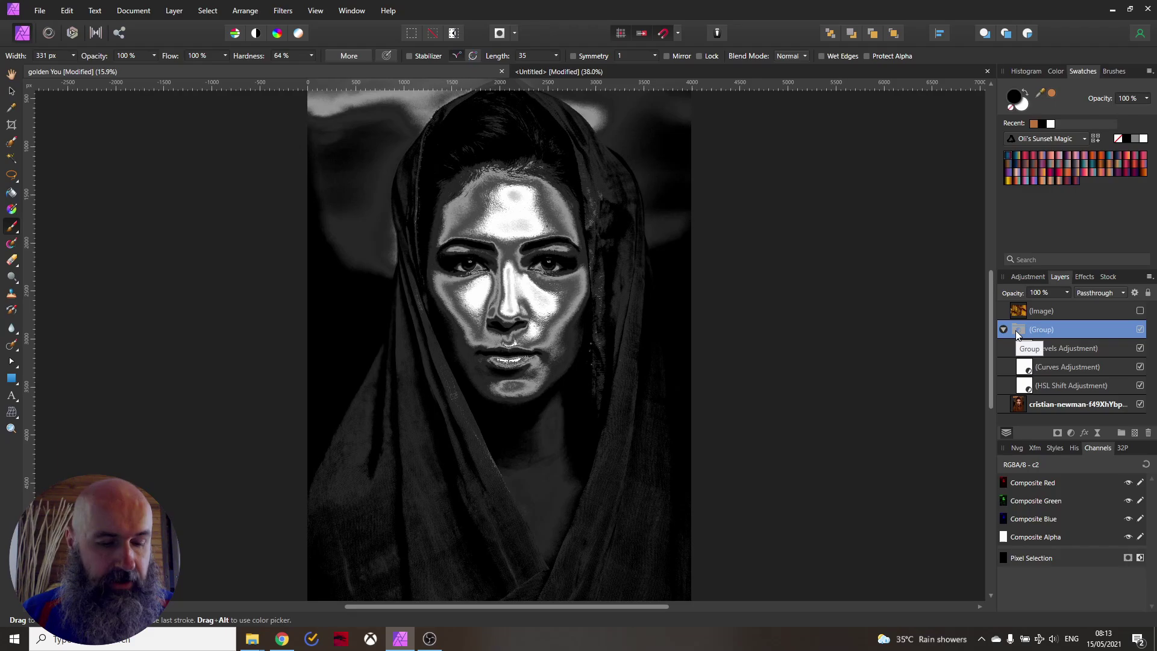
Add a black mask to the selected group, hiding the chrome effect
click(1057, 433)
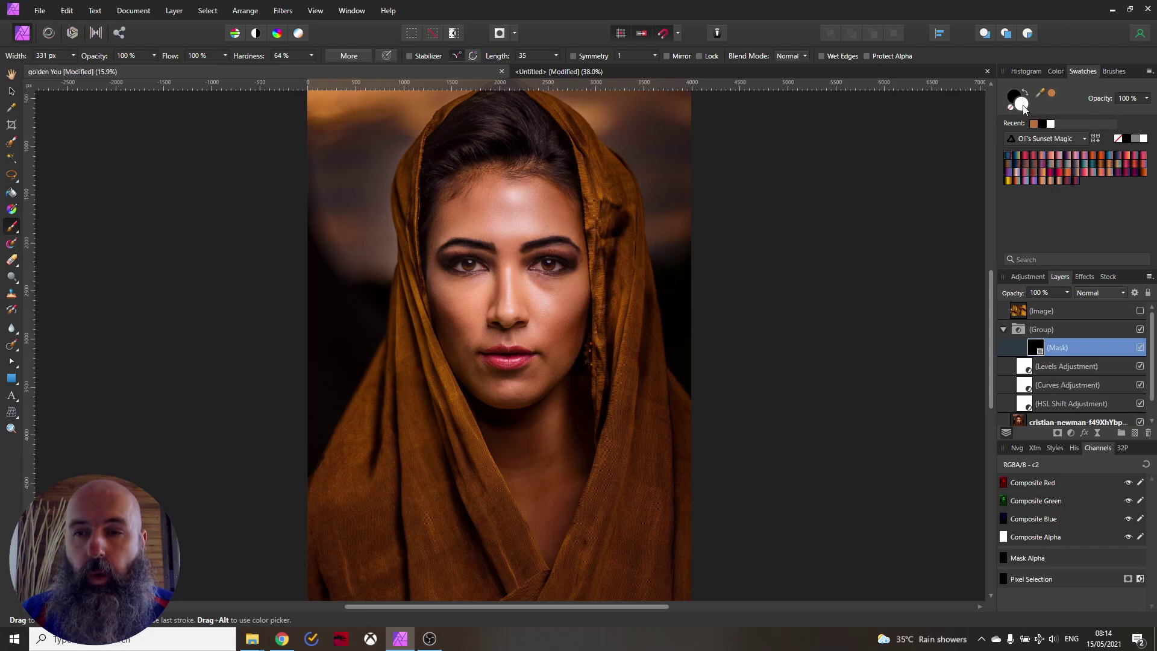
Paint white on the mask over brows, nose, forehead, hairline and neck to reveal chrome
mouse_move(477, 288)
mouse_down()
mouse_move(499, 259)
mouse_move(517, 282)
mouse_move(502, 319)
mouse_move(474, 282)
mouse_move(456, 286)
mouse_move(447, 261)
mouse_move(452, 310)
mouse_up()
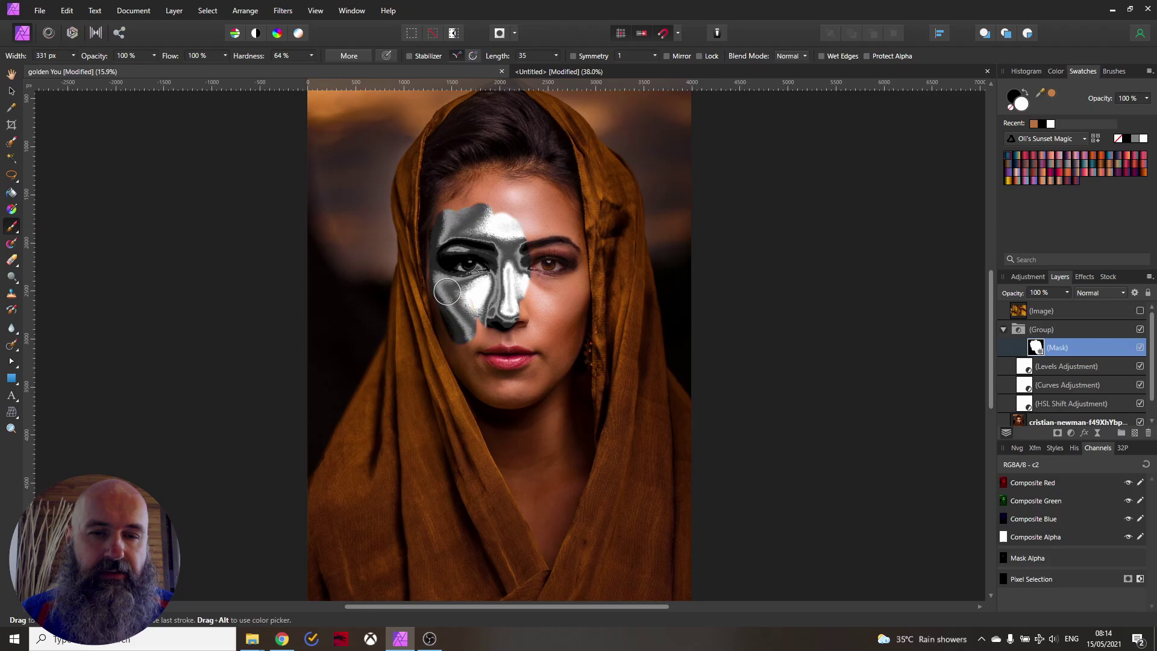
mouse_move(446, 291)
mouse_down()
mouse_move(536, 208)
mouse_move(511, 180)
mouse_move(469, 186)
mouse_move(468, 141)
mouse_move(453, 262)
mouse_move(445, 135)
mouse_up()
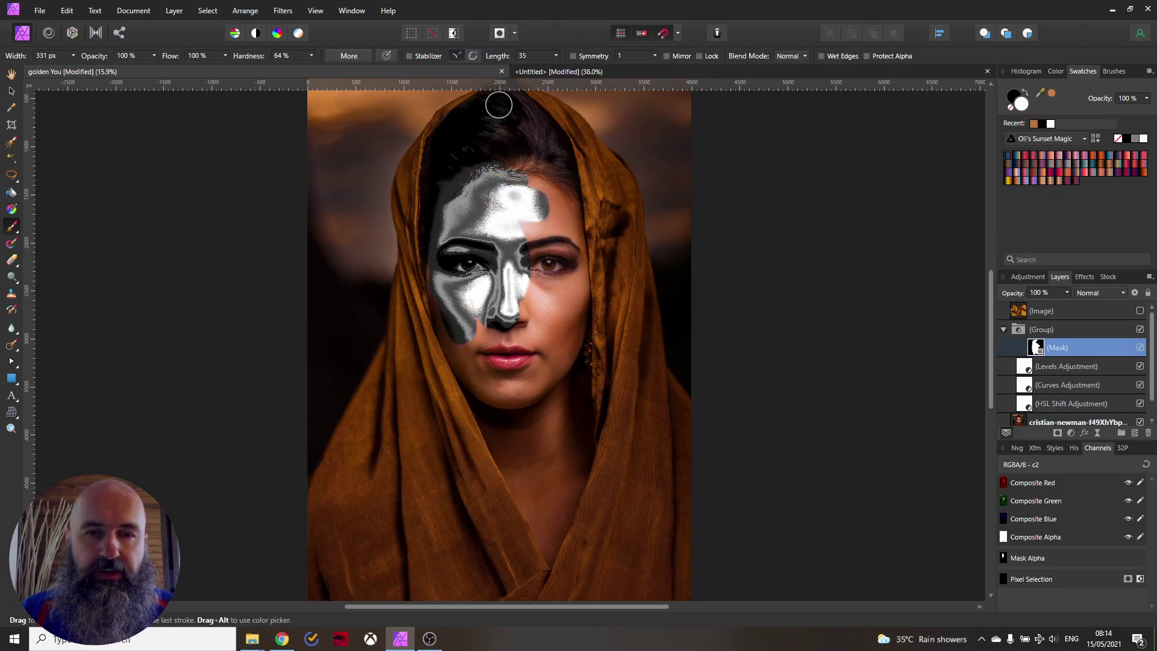
mouse_move(499, 105)
mouse_down()
mouse_move(531, 124)
mouse_move(555, 169)
mouse_move(540, 131)
mouse_move(517, 114)
mouse_move(539, 159)
mouse_move(532, 182)
mouse_up()
scroll(532, 183, up, 1)
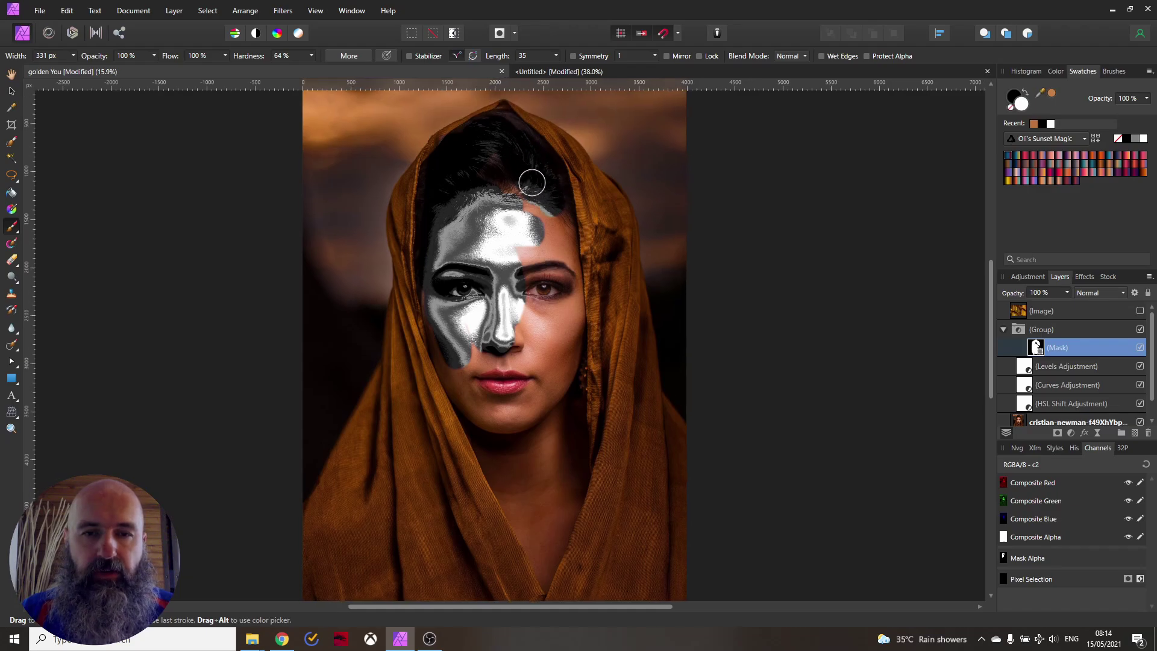
mouse_move(506, 126)
mouse_down()
mouse_move(547, 179)
mouse_move(501, 205)
mouse_move(510, 221)
mouse_move(531, 207)
mouse_move(555, 268)
mouse_move(543, 194)
mouse_move(554, 214)
mouse_move(563, 333)
mouse_move(533, 366)
mouse_move(522, 299)
mouse_move(479, 340)
mouse_move(449, 321)
mouse_move(462, 359)
mouse_move(438, 313)
mouse_move(468, 380)
mouse_move(442, 342)
mouse_move(472, 399)
mouse_move(506, 377)
mouse_move(534, 424)
mouse_move(557, 411)
mouse_move(567, 369)
mouse_up()
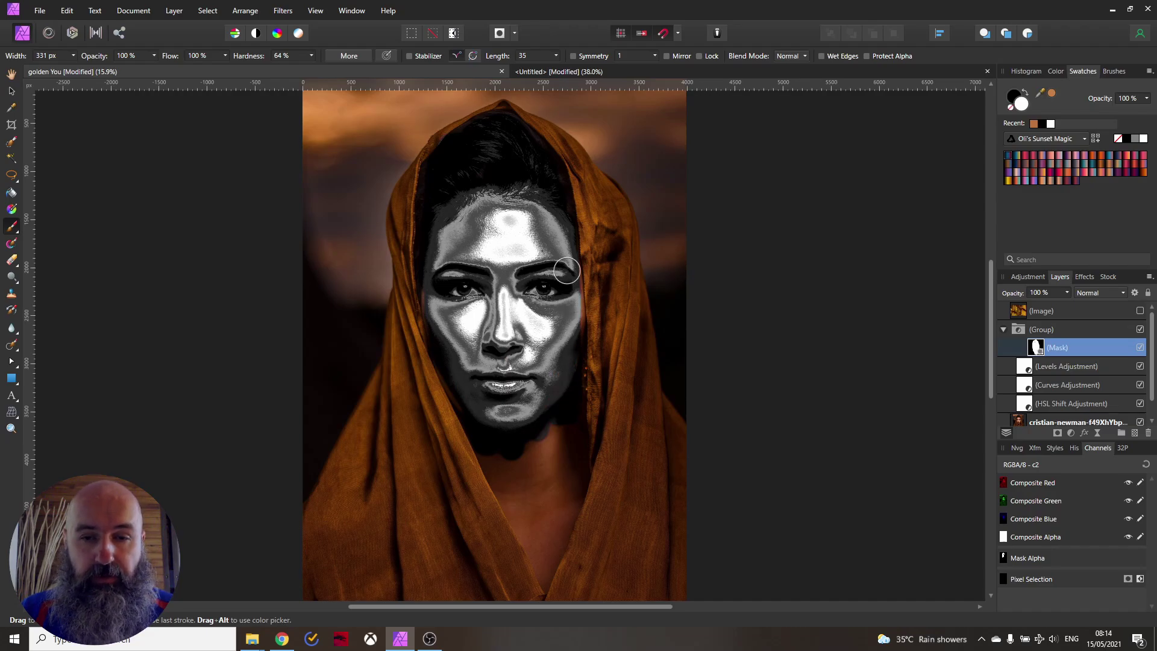
drag(565, 287, 550, 129)
mouse_move(503, 265)
mouse_down()
mouse_move(532, 410)
mouse_move(487, 295)
mouse_move(470, 288)
mouse_move(512, 376)
mouse_move(502, 334)
mouse_move(530, 428)
mouse_move(568, 298)
mouse_move(555, 227)
mouse_move(531, 239)
mouse_move(521, 280)
mouse_up()
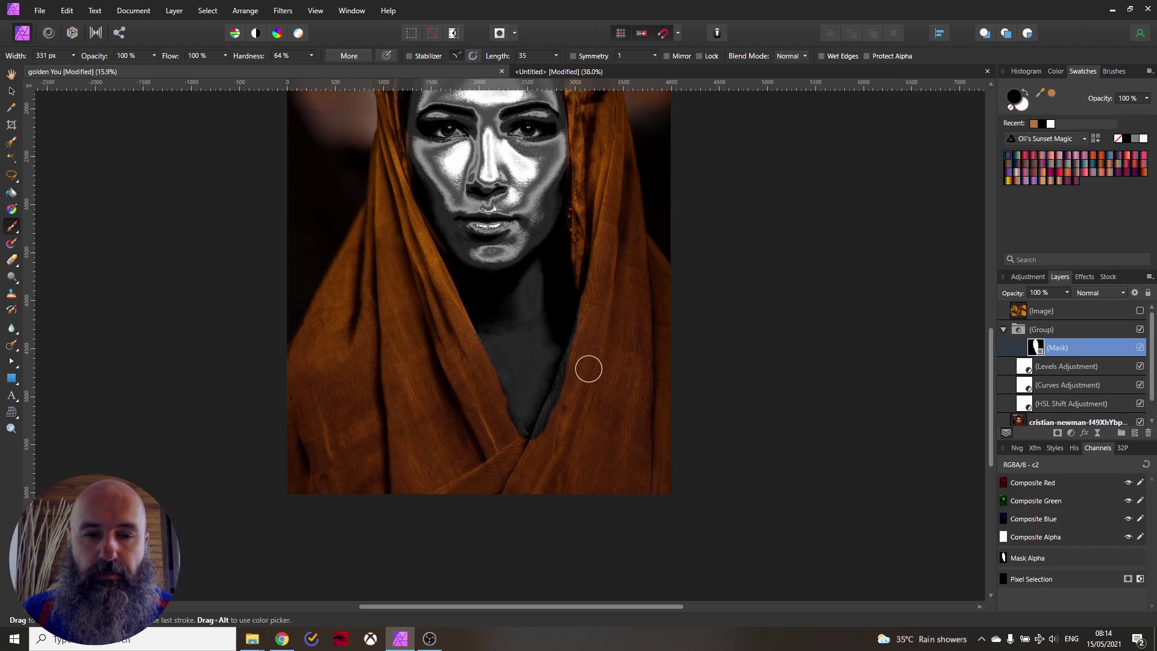
Repaint the mask to restore orange fabric along the collar edge and dark collar patch
scroll(589, 369, up, 5)
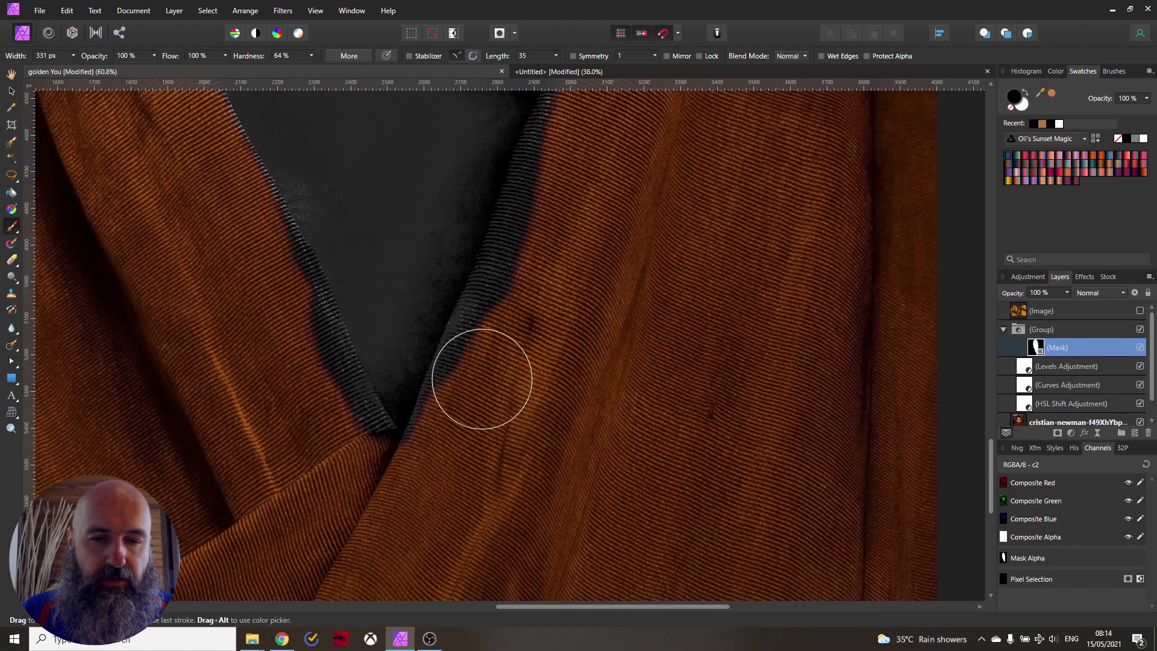
mouse_move(482, 378)
mouse_down()
mouse_move(436, 458)
mouse_move(579, 202)
mouse_move(467, 424)
mouse_move(542, 237)
mouse_up()
scroll(615, 375, up, 3)
drag(532, 408, 590, 279)
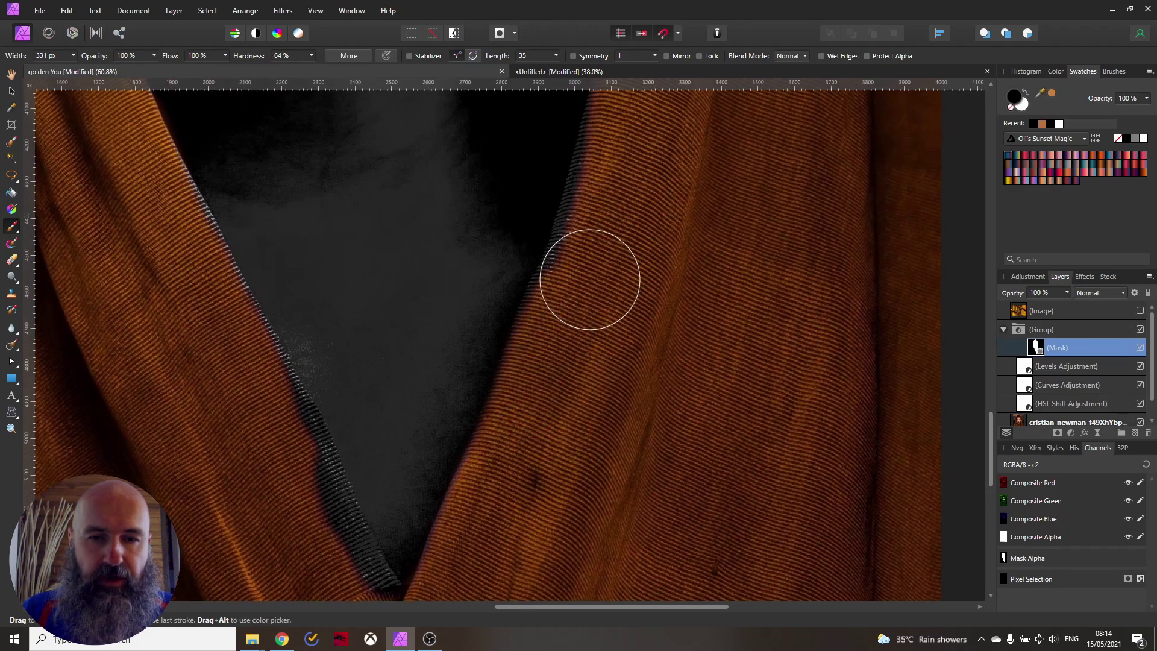
scroll(593, 338, up, 2)
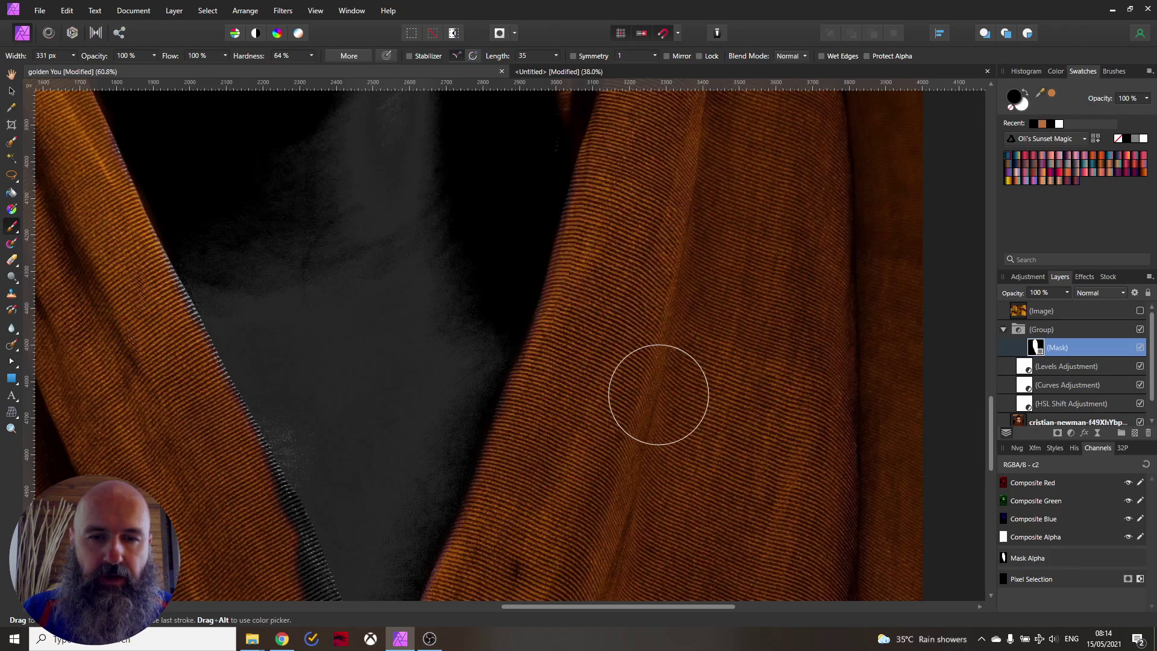
scroll(659, 395, down, 3)
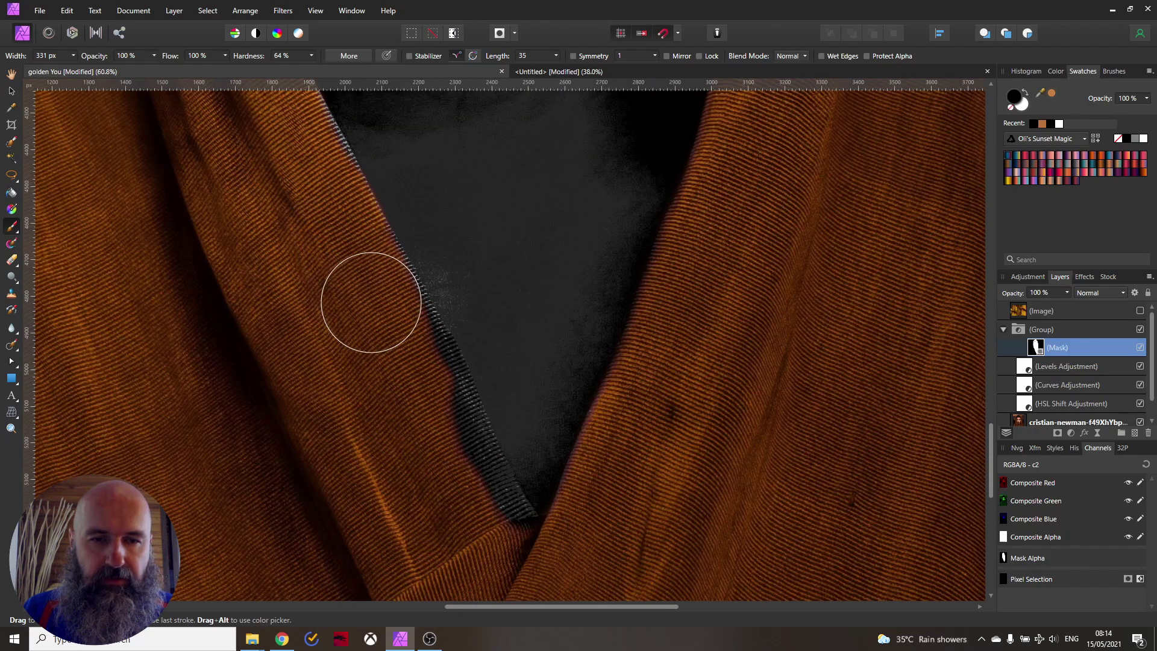
mouse_move(362, 269)
mouse_down()
mouse_move(424, 422)
mouse_move(402, 360)
mouse_move(436, 416)
mouse_move(430, 432)
mouse_move(405, 363)
mouse_move(421, 378)
mouse_move(416, 388)
mouse_move(422, 378)
mouse_move(410, 361)
mouse_move(465, 496)
mouse_up()
Fit the whole portrait in view, switch to the Move Tool and deselect the mask
scroll(439, 431, up, 4)
scroll(392, 420, down, 2)
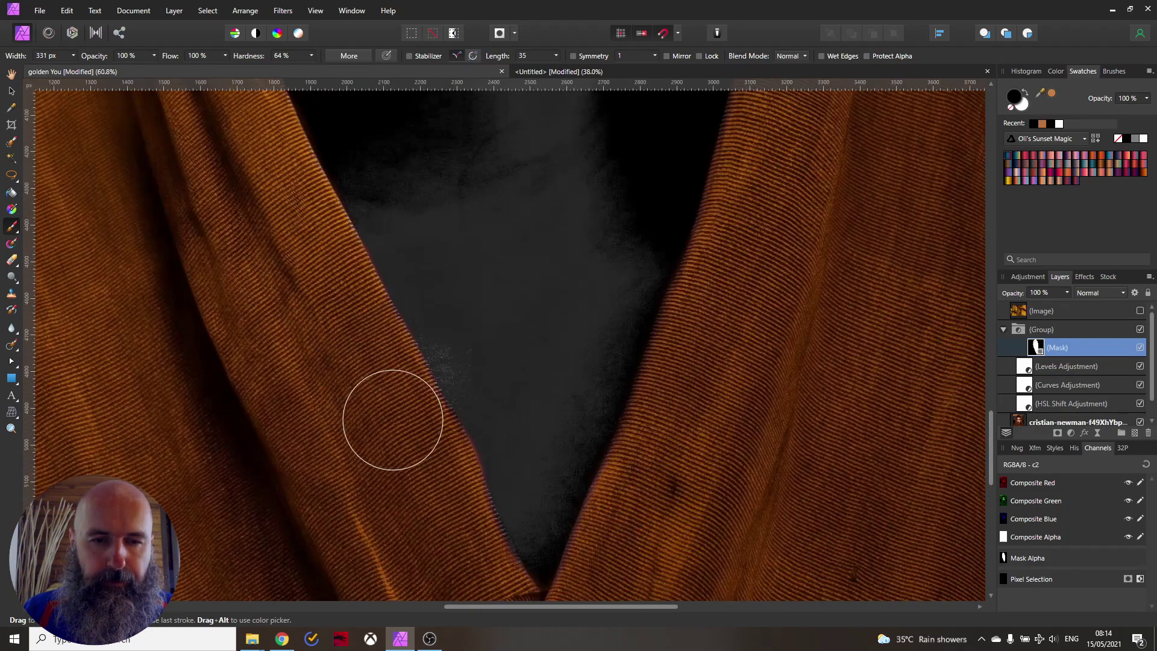
scroll(277, 111, down, 5)
scroll(369, 309, up, 5)
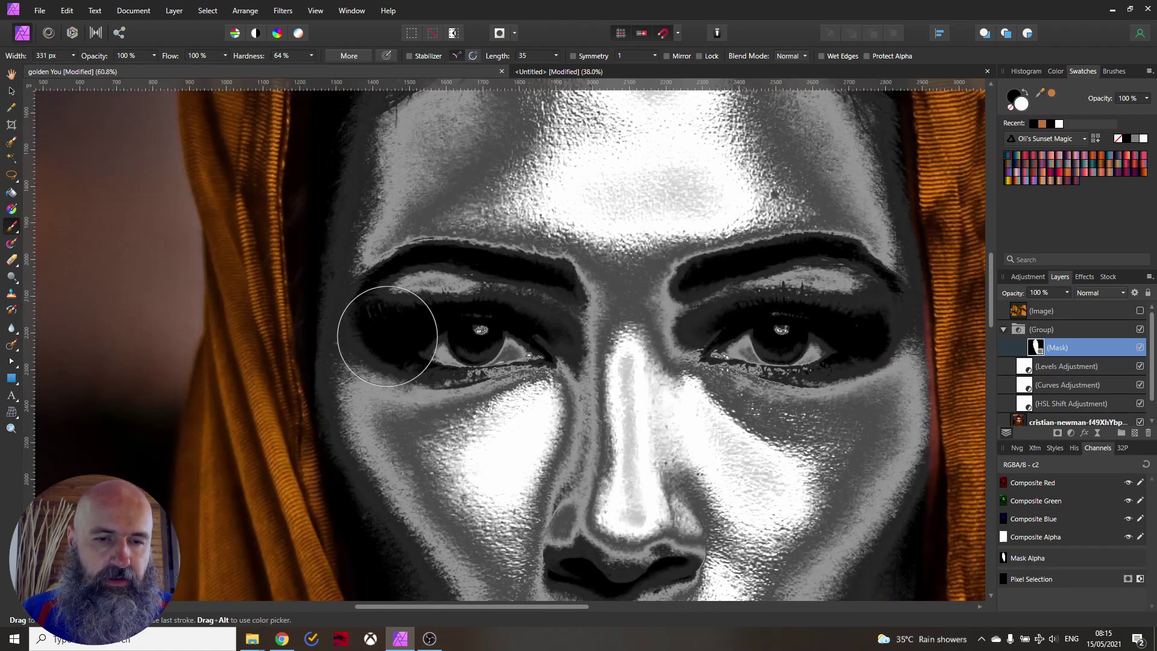
scroll(405, 426, up, 5)
scroll(393, 227, down, 2)
scroll(401, 399, left, 2)
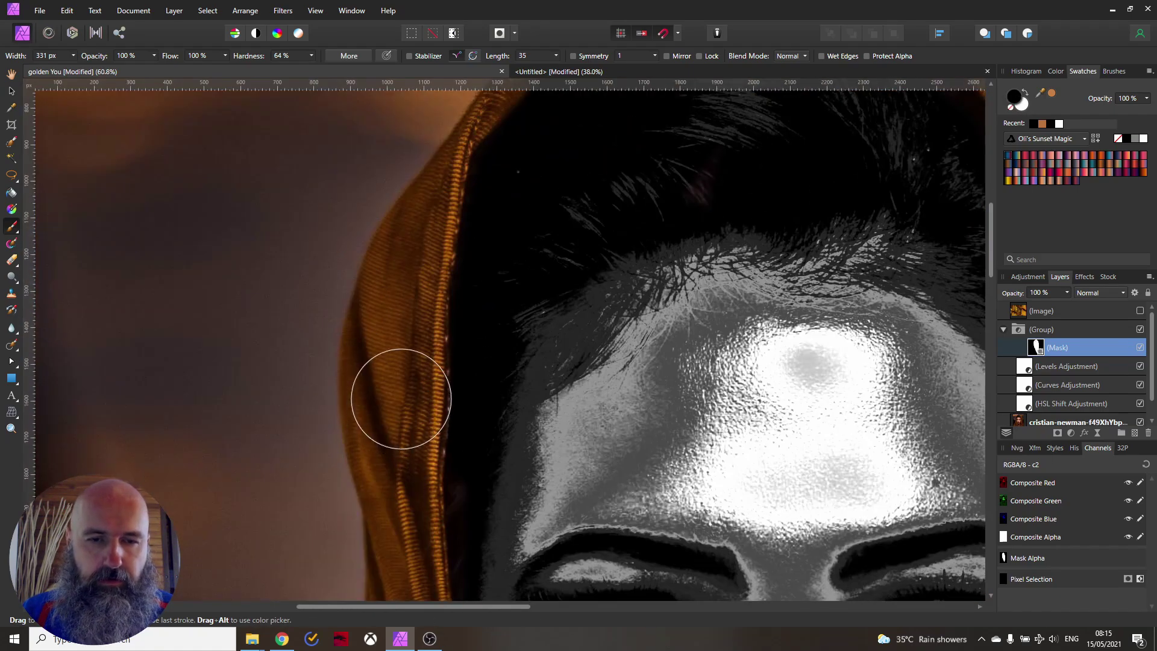
scroll(401, 399, down, 5)
scroll(472, 175, up, 5)
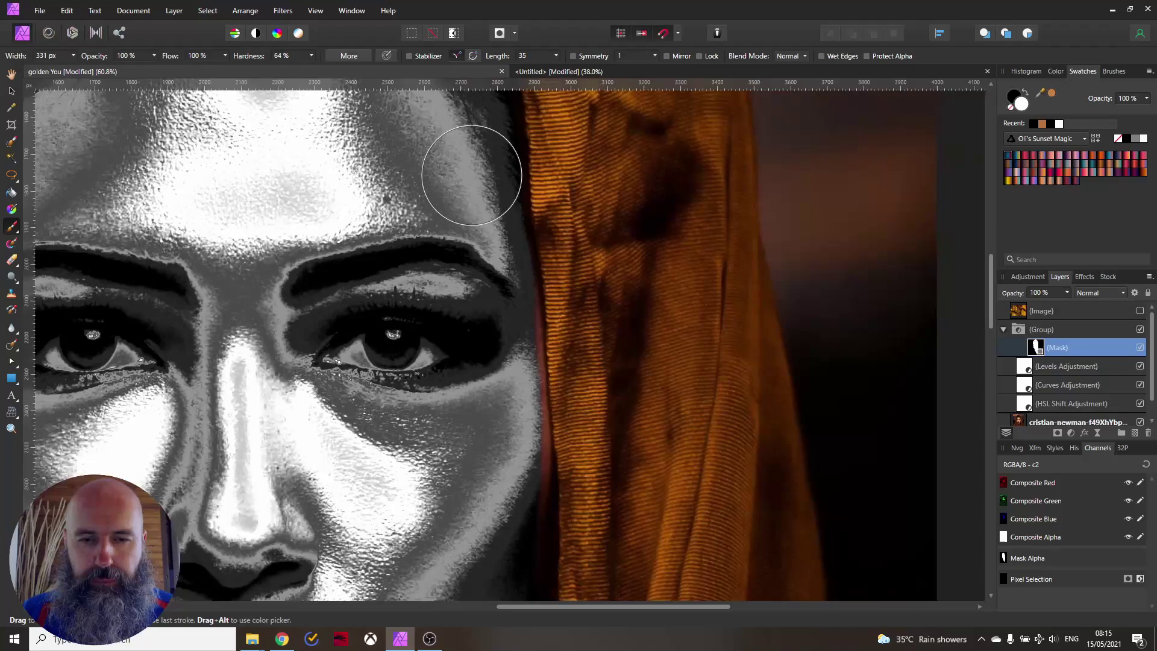
scroll(472, 175, down, 6)
scroll(498, 470, down, 5)
scroll(672, 288, up, 5)
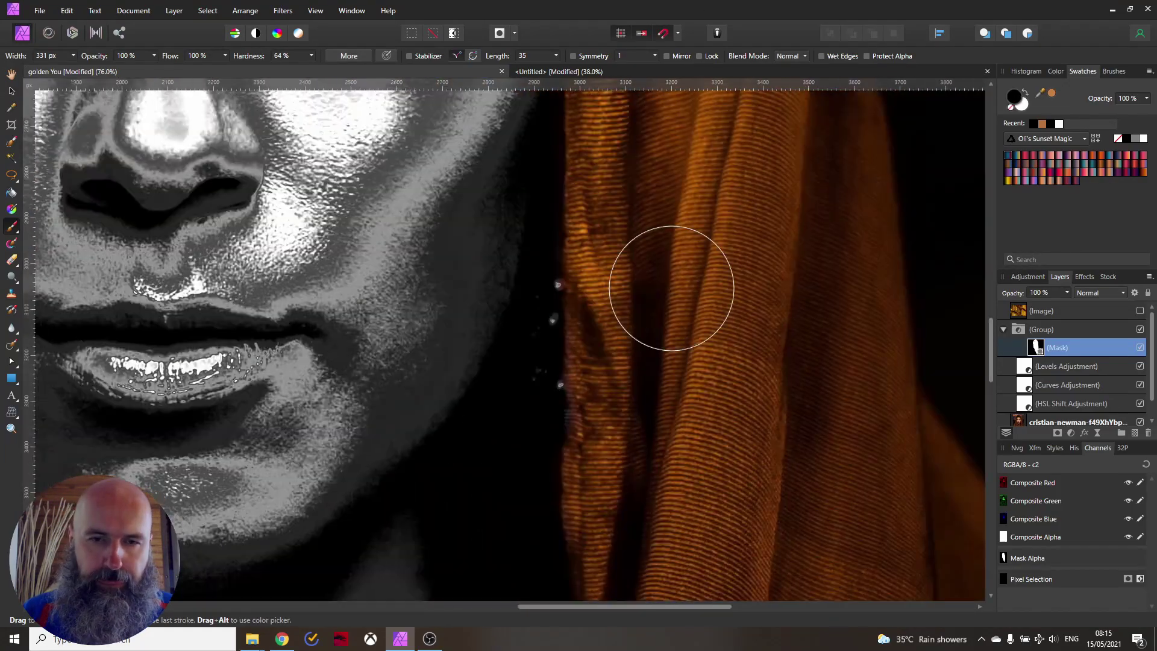
key(ctrl+0)
key(v)
click(142, 274)
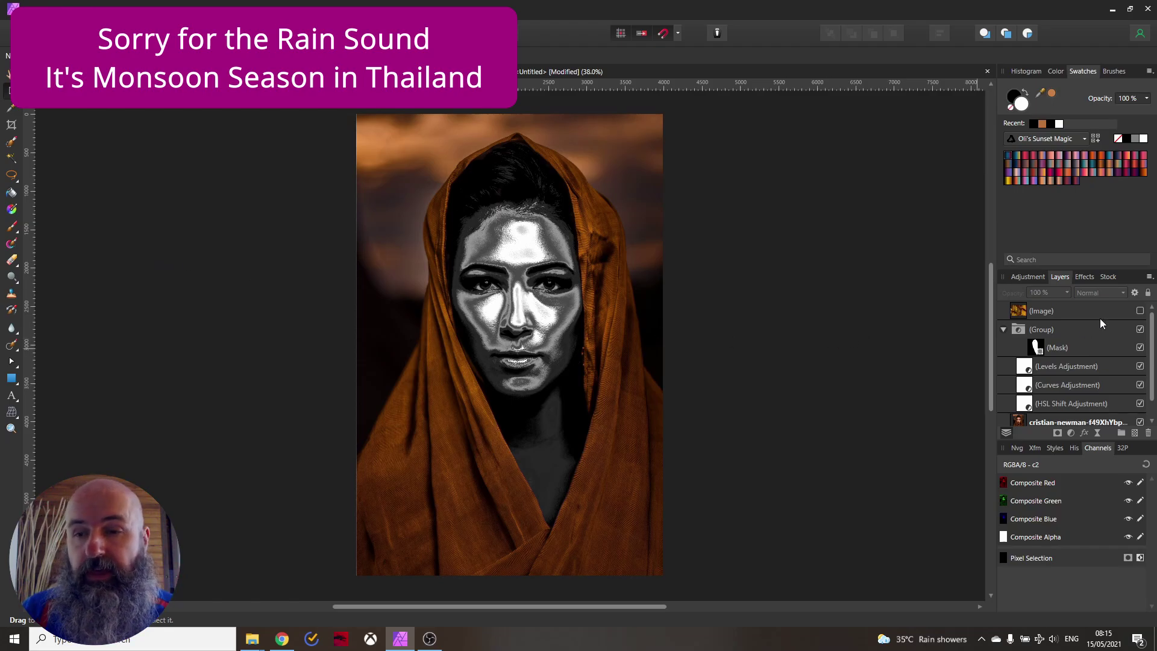
Show the gold-bars image and drag it down to the portrait's lower half
click(1140, 311)
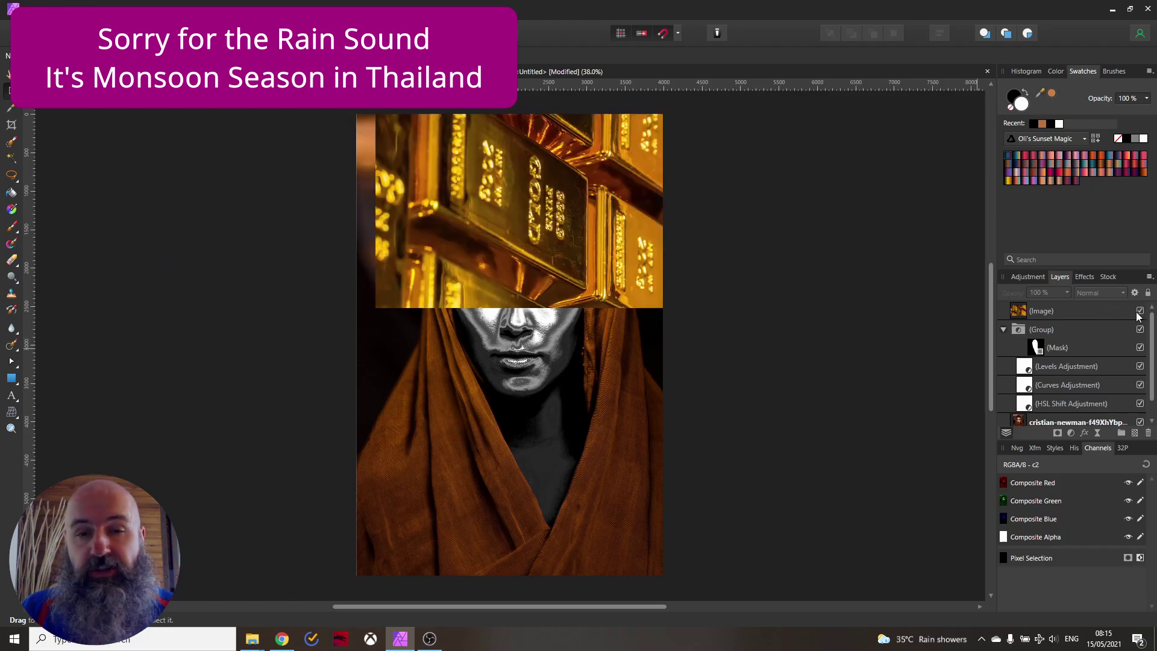
click(514, 235)
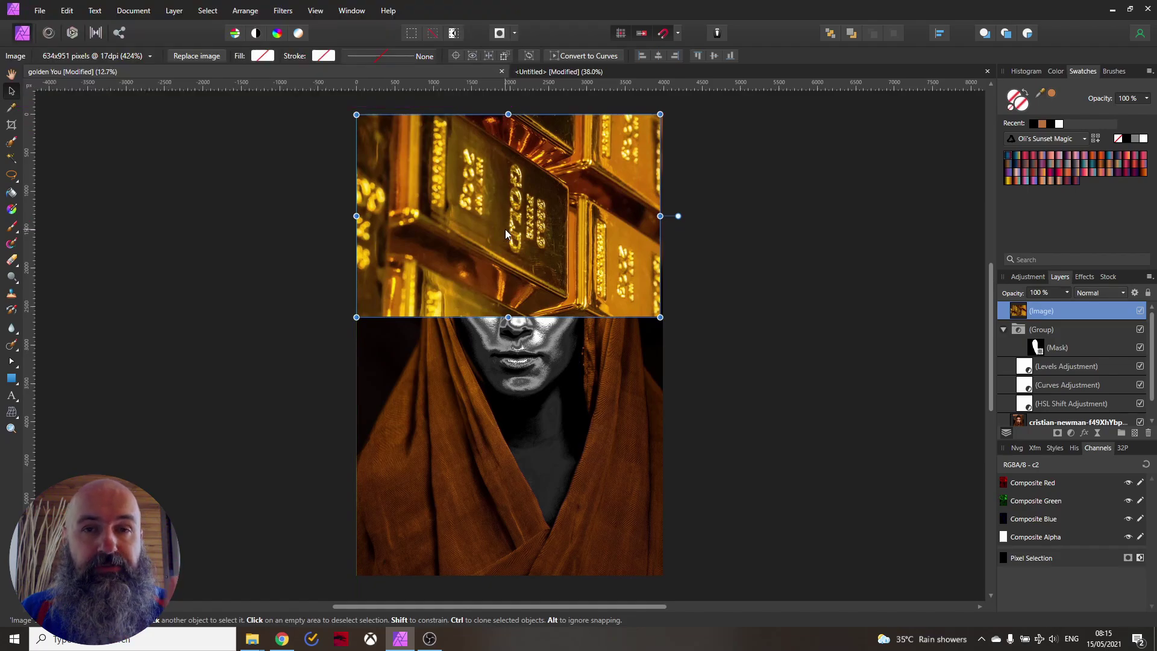
drag(506, 234, 510, 534)
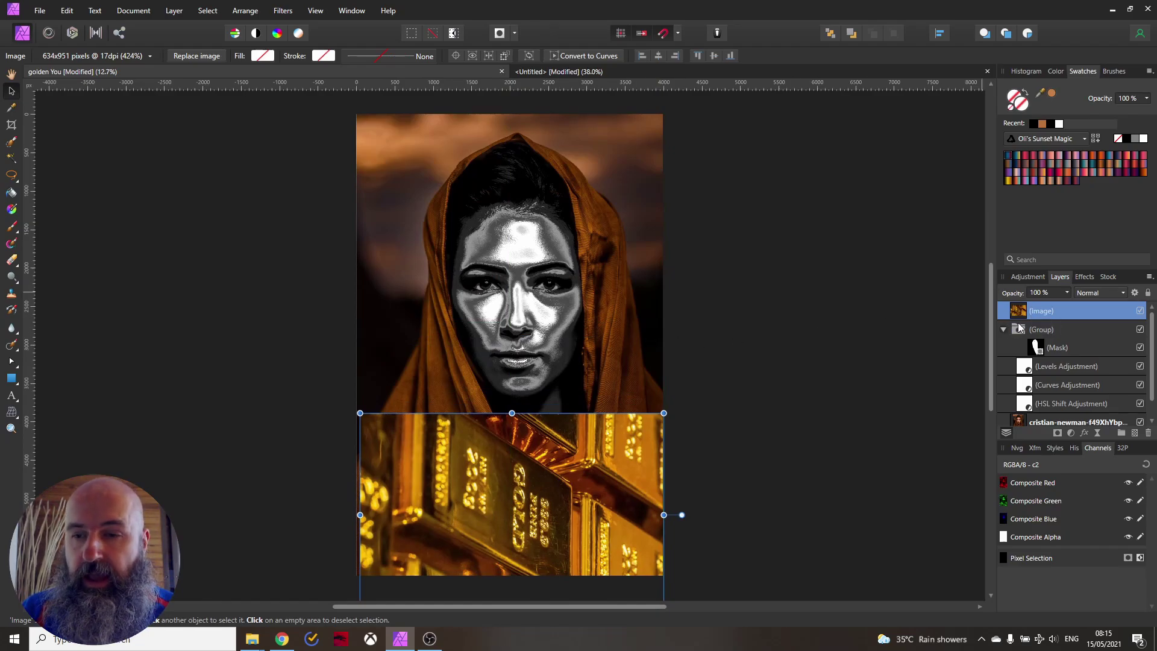
click(1031, 365)
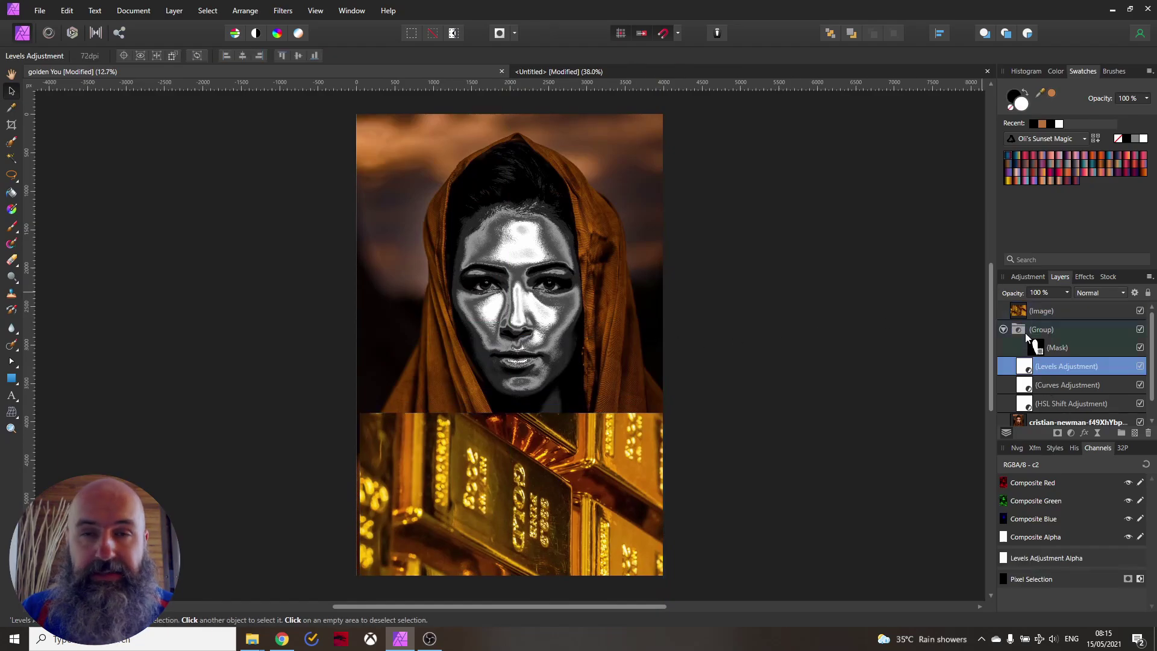
Add a Gradient Map adjustment and set its first stop to a dark brown sampled from the gold bars
click(1071, 434)
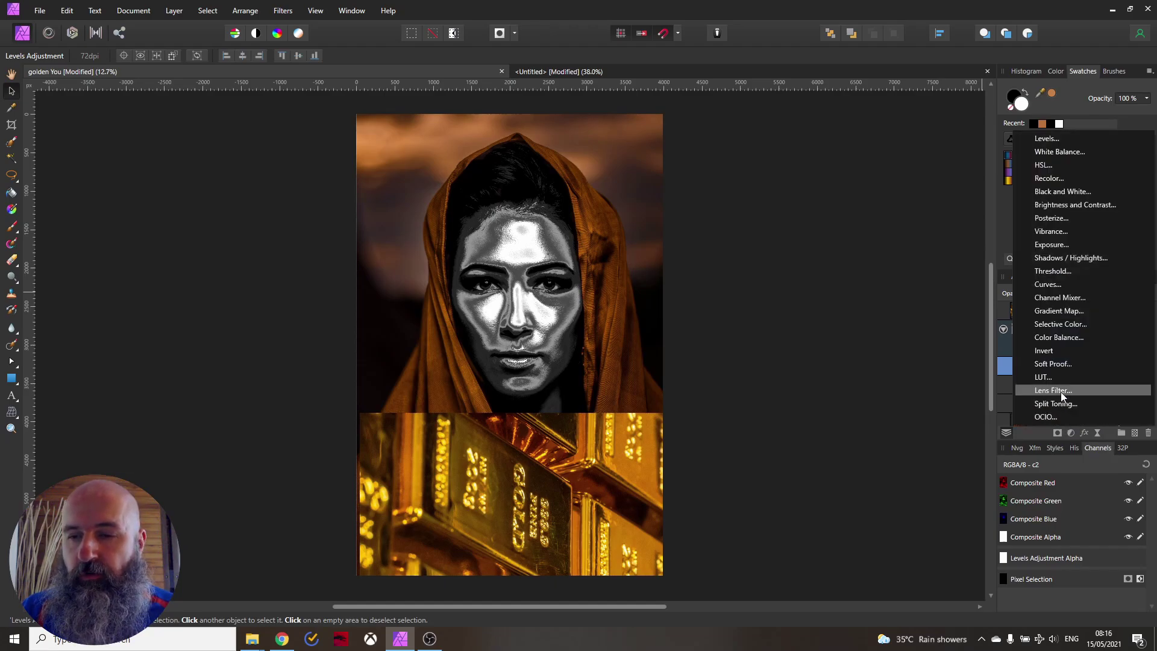
click(1072, 310)
drag(777, 400, 780, 339)
click(689, 392)
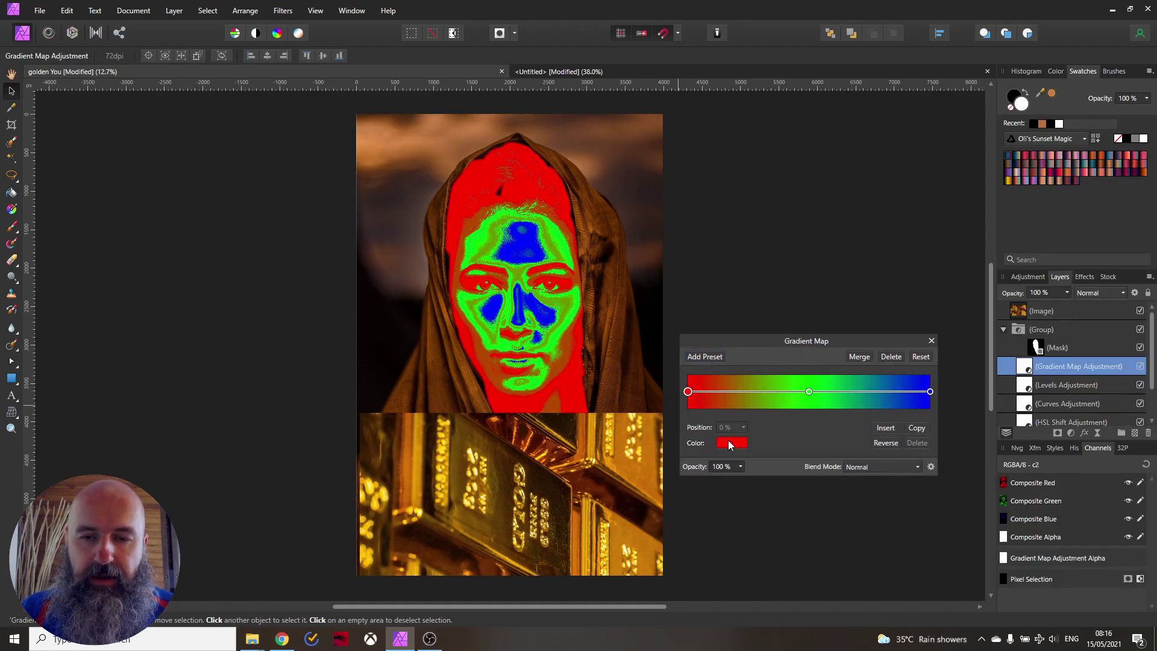
click(732, 443)
drag(798, 466, 581, 439)
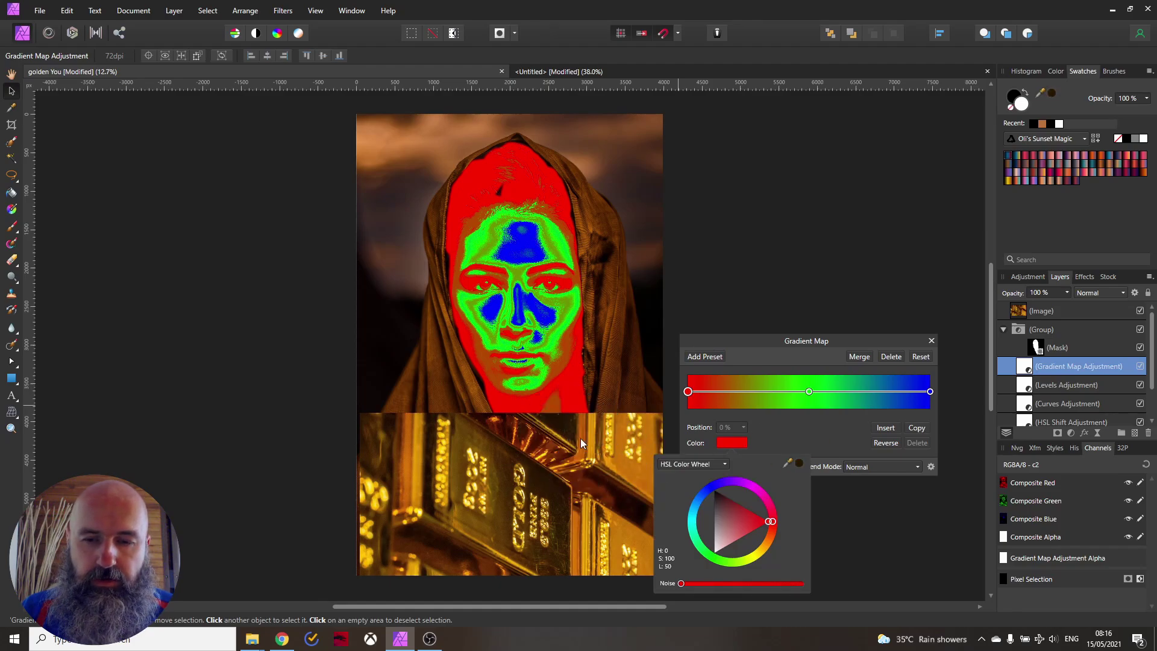
click(799, 463)
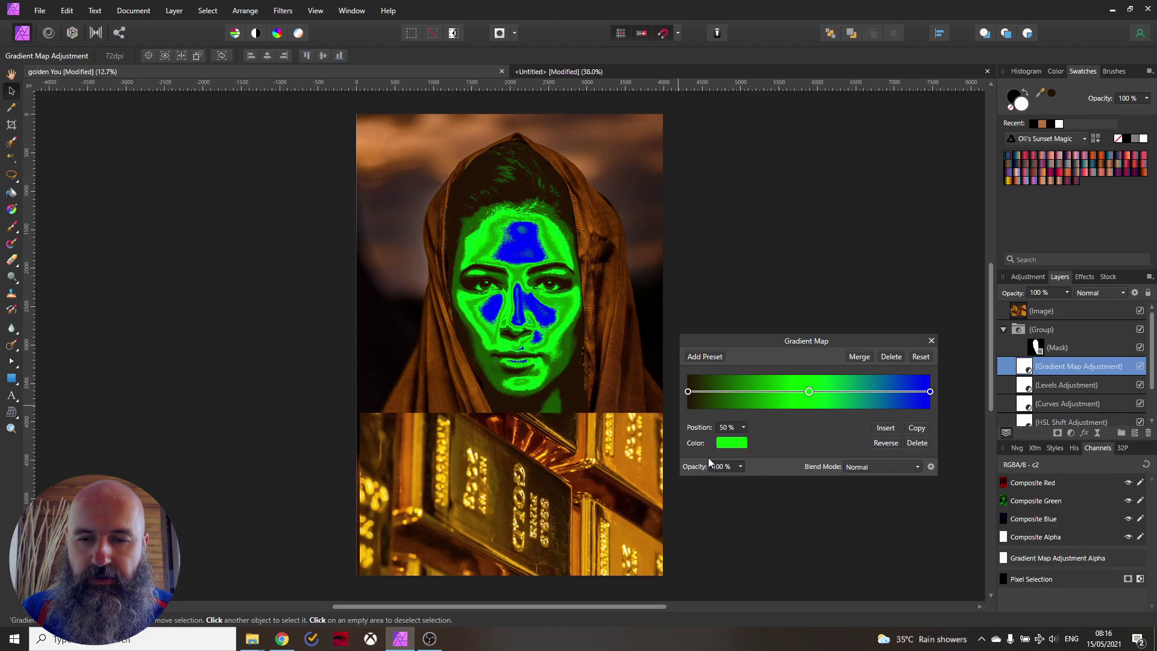
Set the middle stop to an orange-brown and the end stop to a bright gold, both sampled from the bars
click(732, 443)
drag(799, 464, 402, 462)
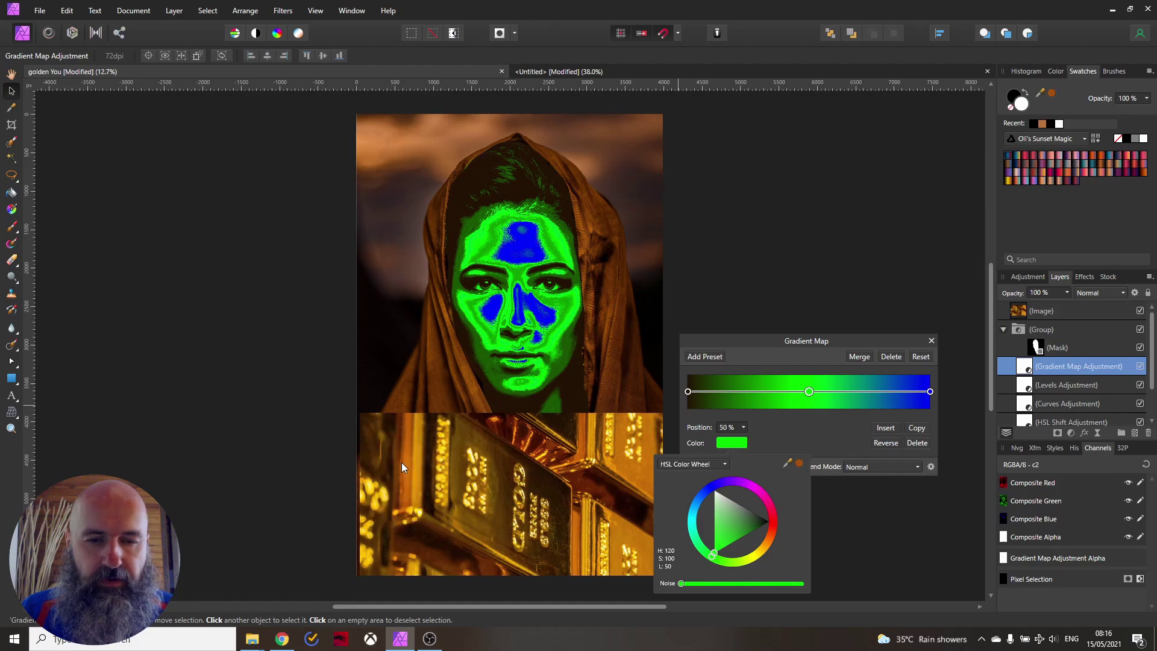
click(800, 463)
click(930, 391)
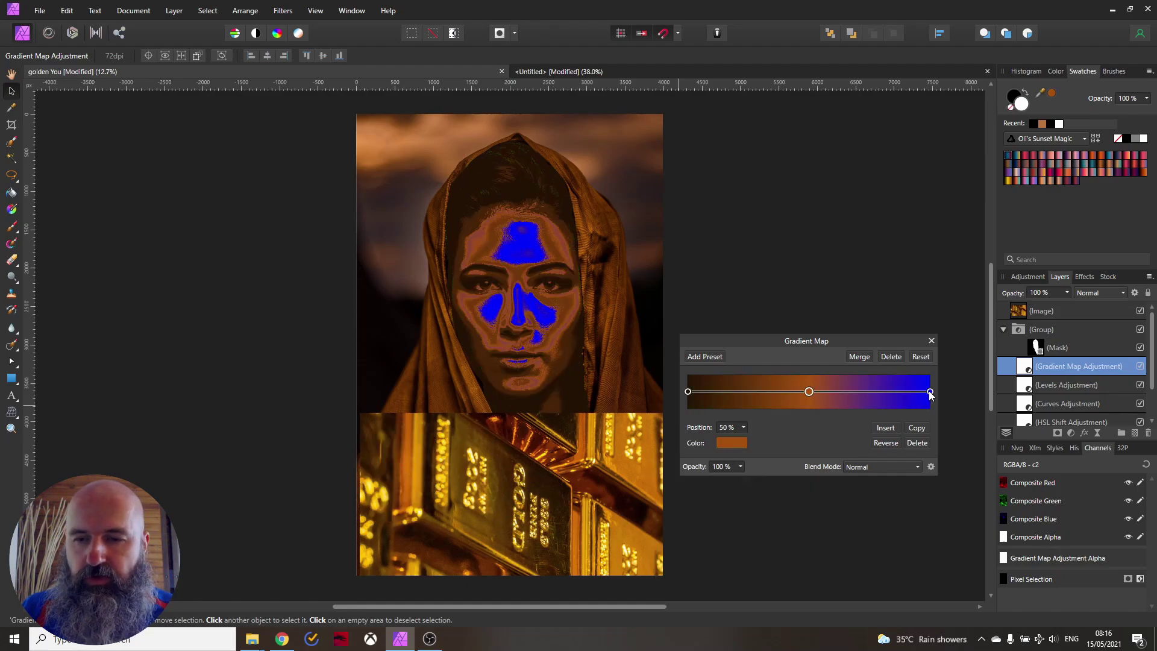
click(729, 443)
drag(786, 463, 473, 458)
click(799, 464)
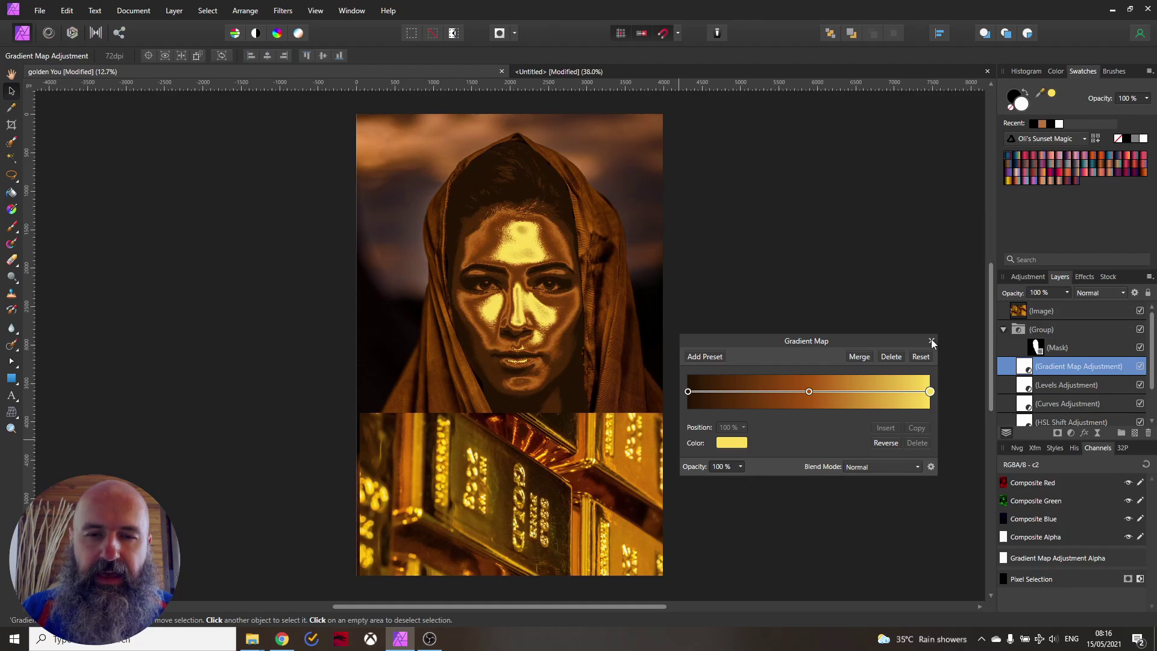
Hide the gold-bars reference image and close the gradient map settings
click(1140, 310)
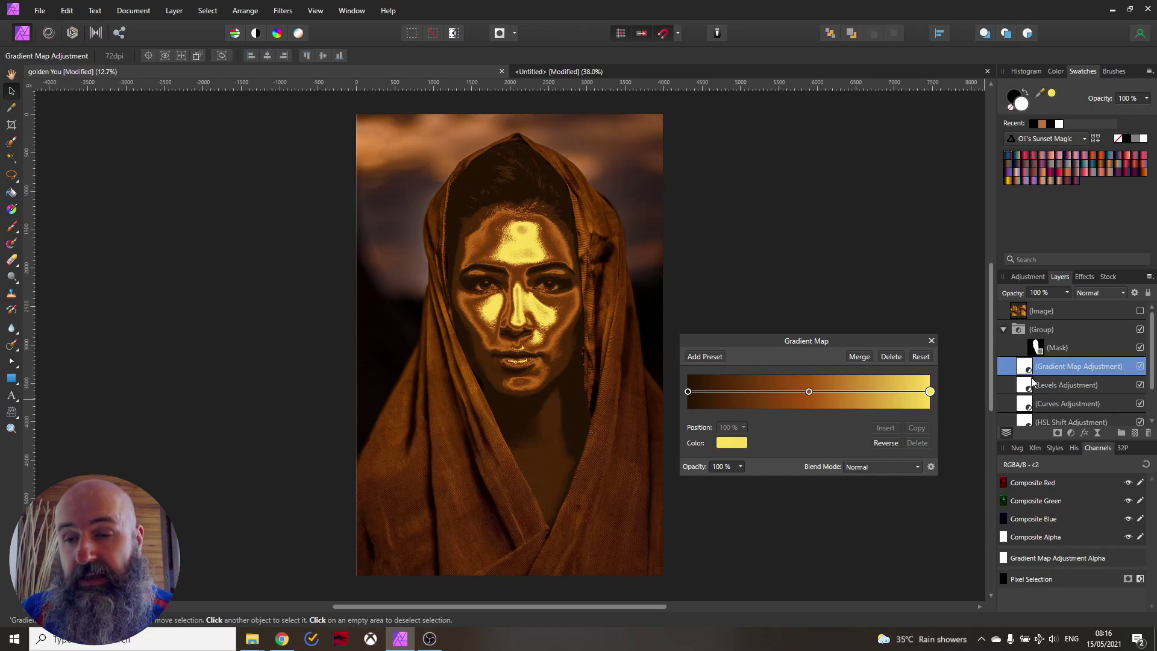
click(932, 341)
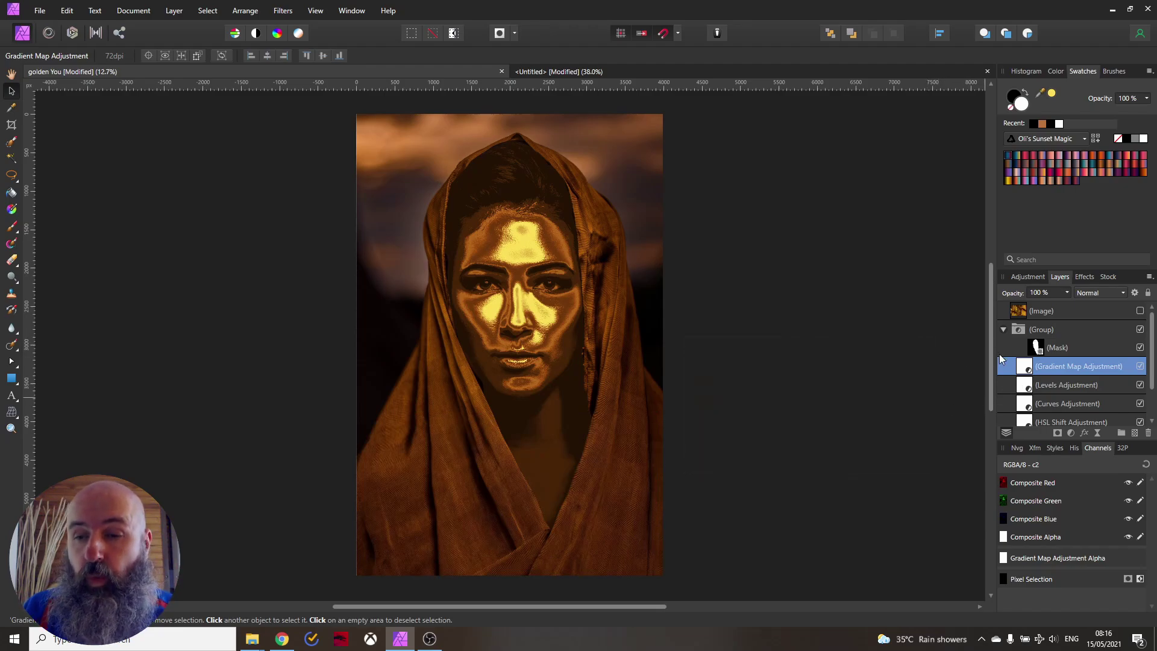
click(1019, 405)
Add an upper-tone point to the Curves adjustment and nudge a midtone point down, deepening the highlight dip
double_click(1019, 406)
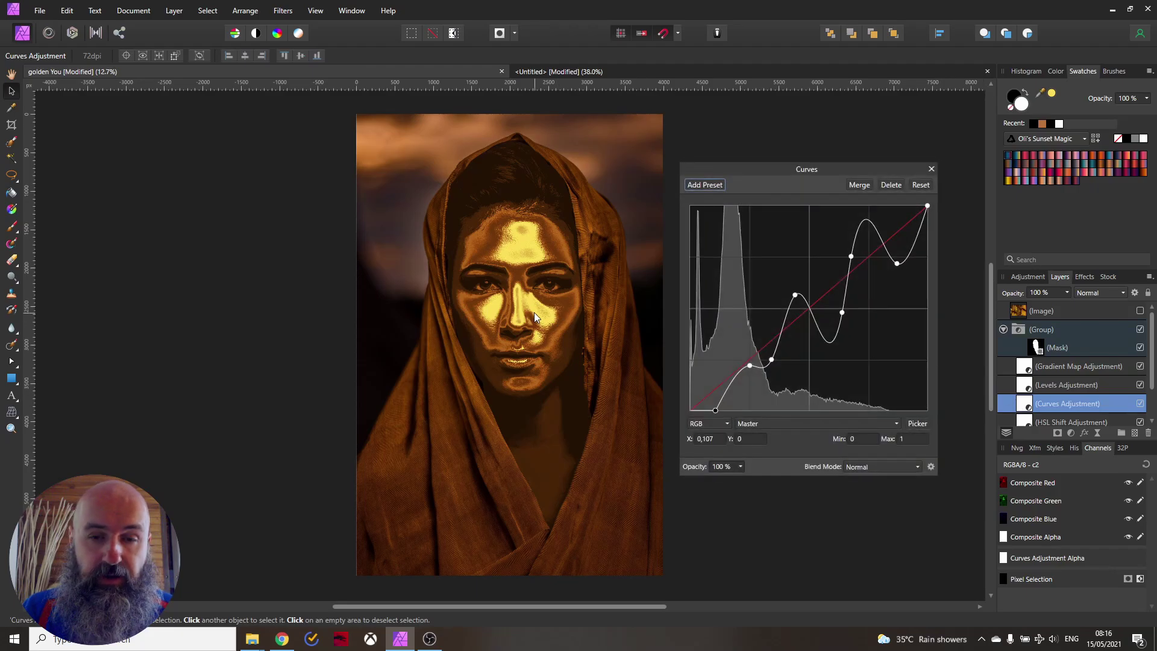
scroll(534, 313, up, 4)
scroll(542, 382, down, 1)
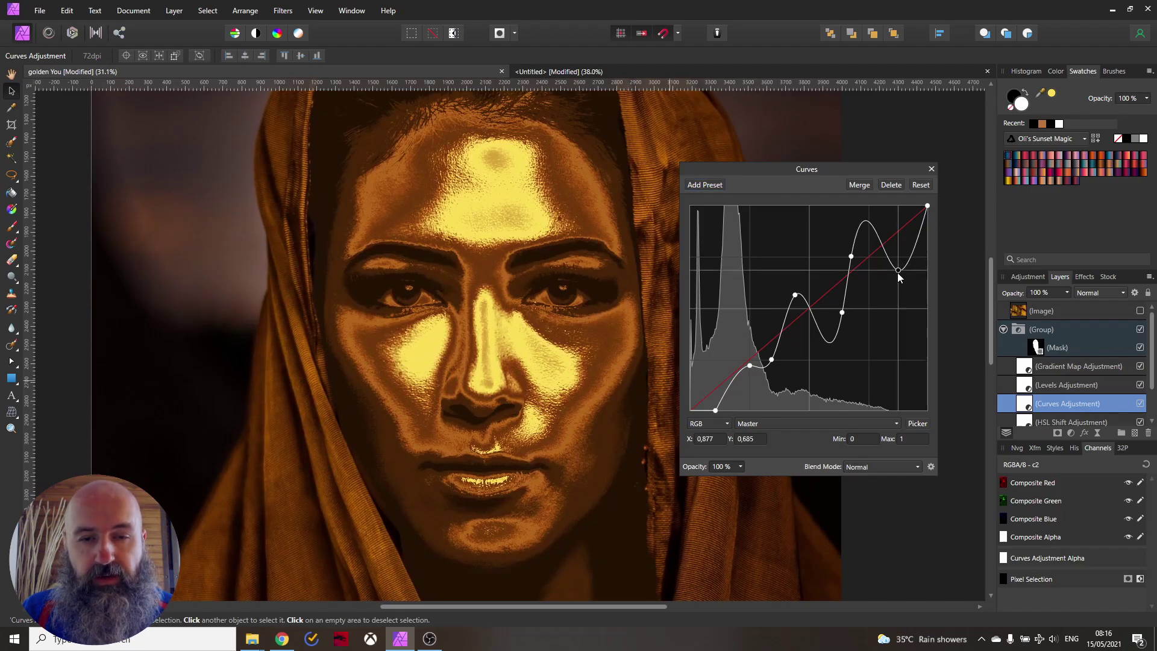
mouse_move(895, 282)
mouse_down()
mouse_move(900, 242)
mouse_move(900, 299)
mouse_up()
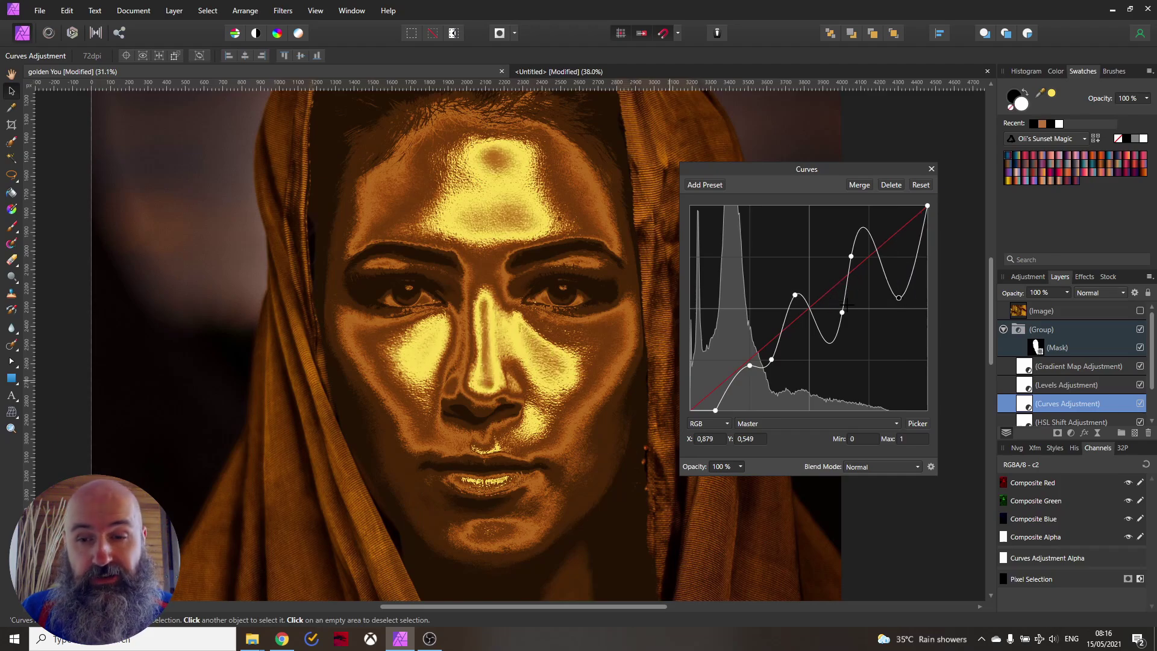
drag(845, 315, 841, 326)
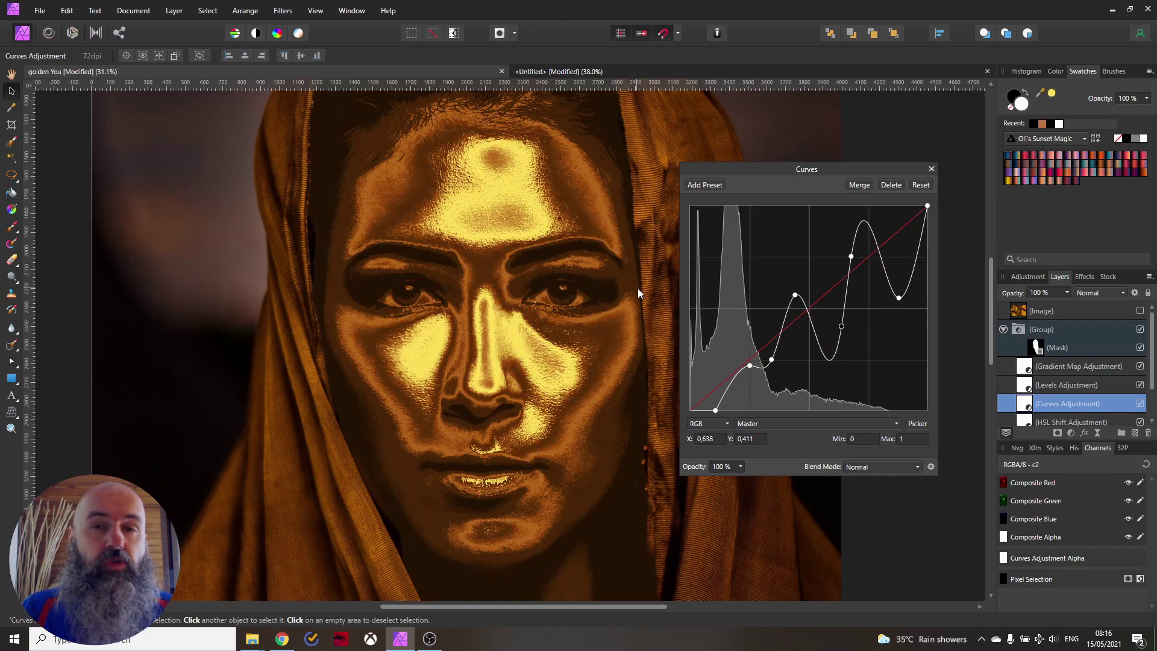
scroll(564, 307, down, 4)
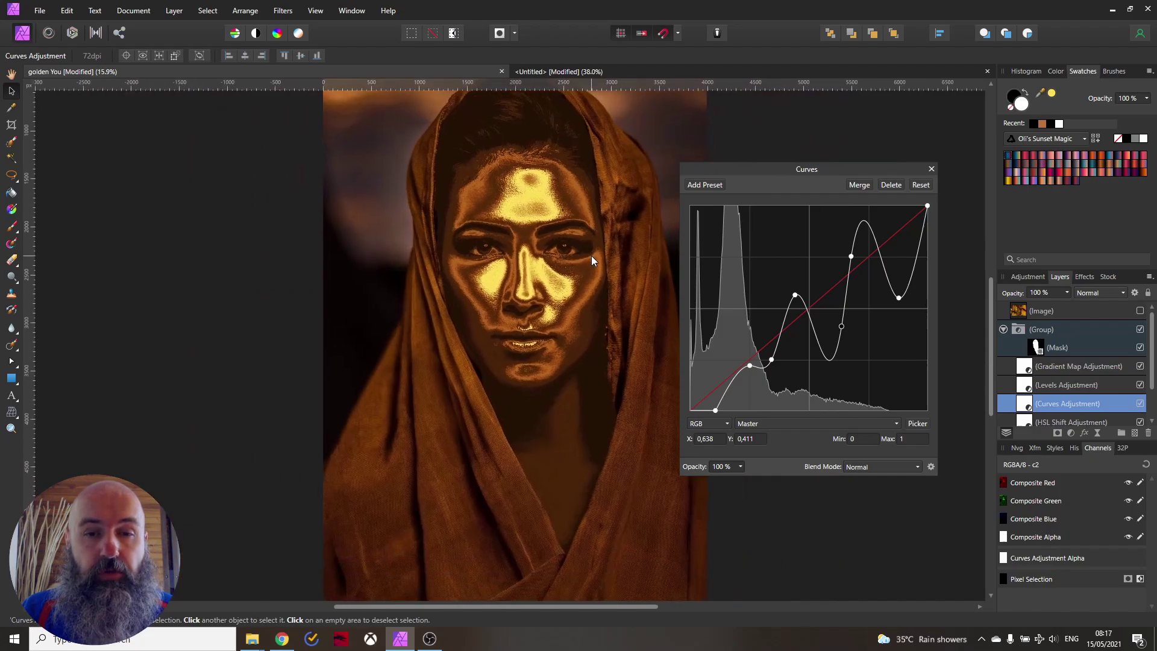
scroll(574, 324, up, 2)
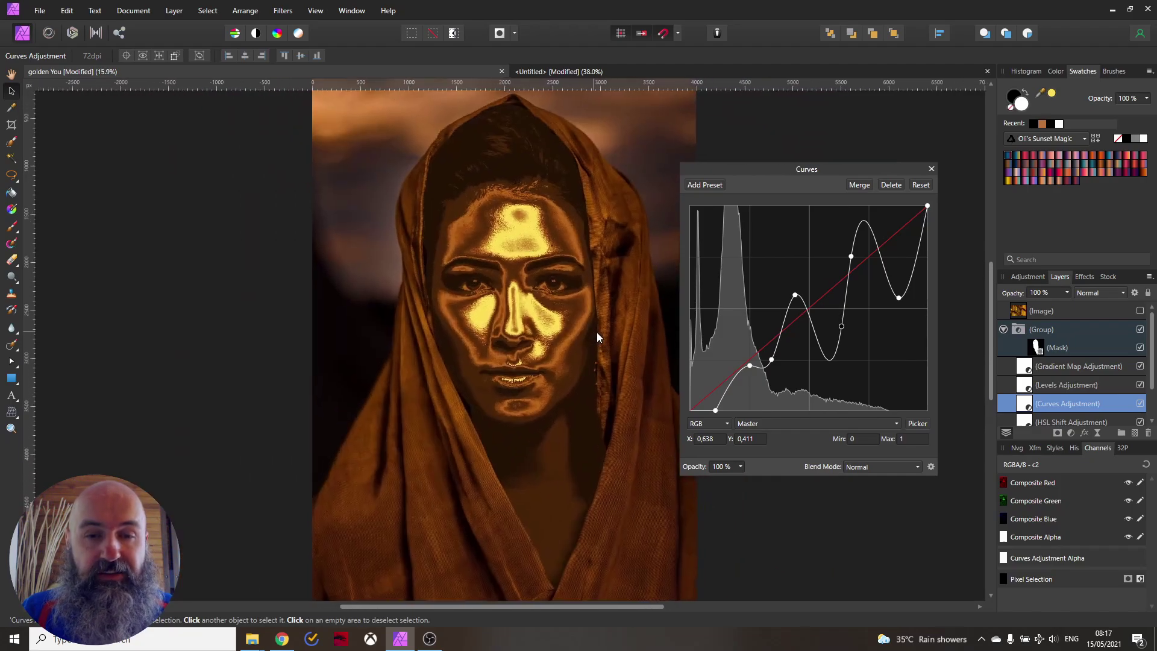